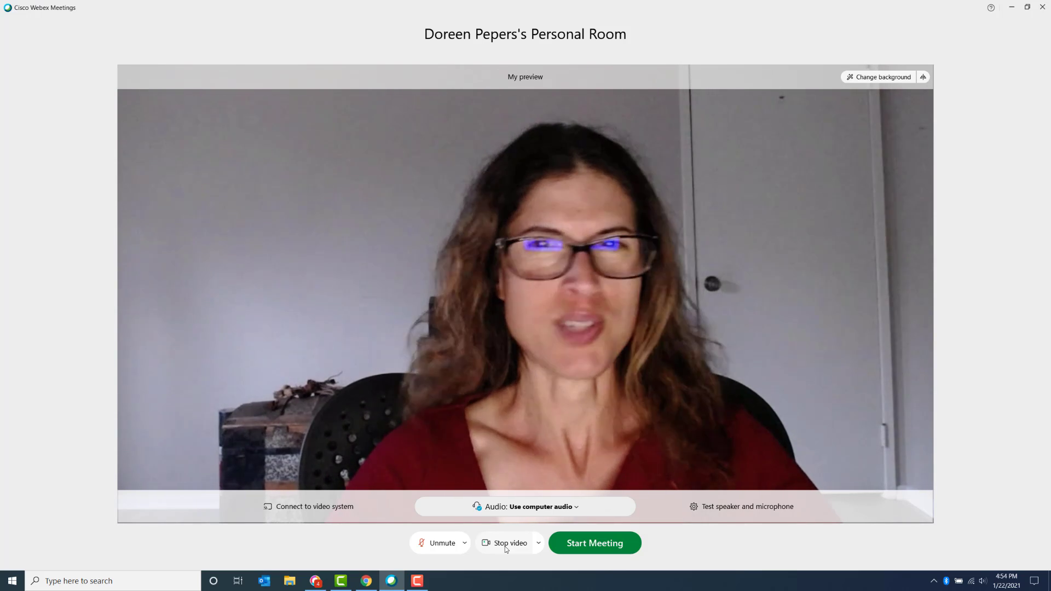
Step: Turn off the camera video and review the audio connection choices, keeping computer audio
{"action": "left_click", "coordinate": [507, 547]}
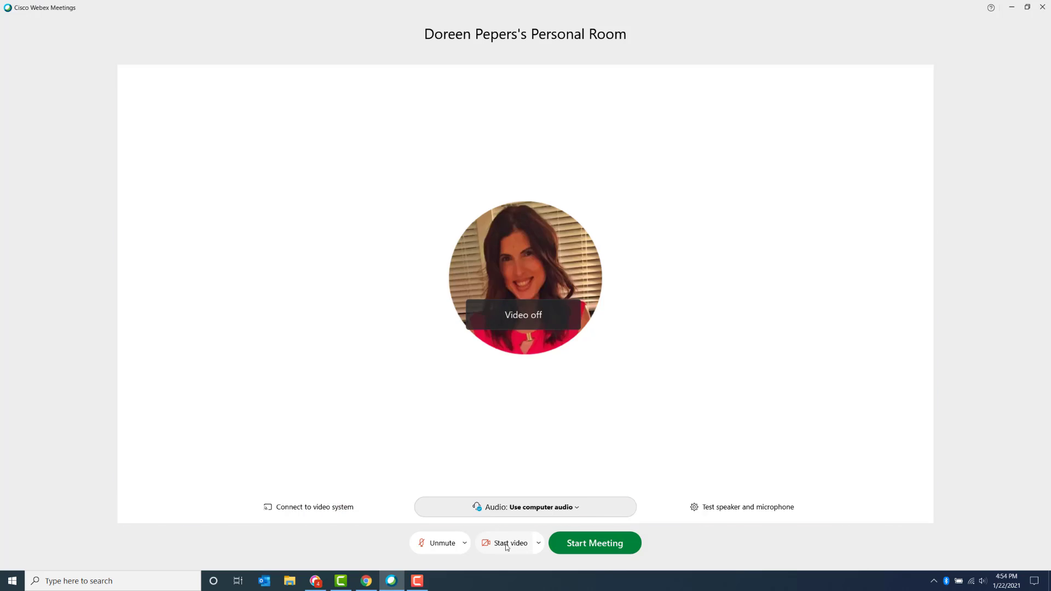
{"action": "left_click", "coordinate": [573, 510]}
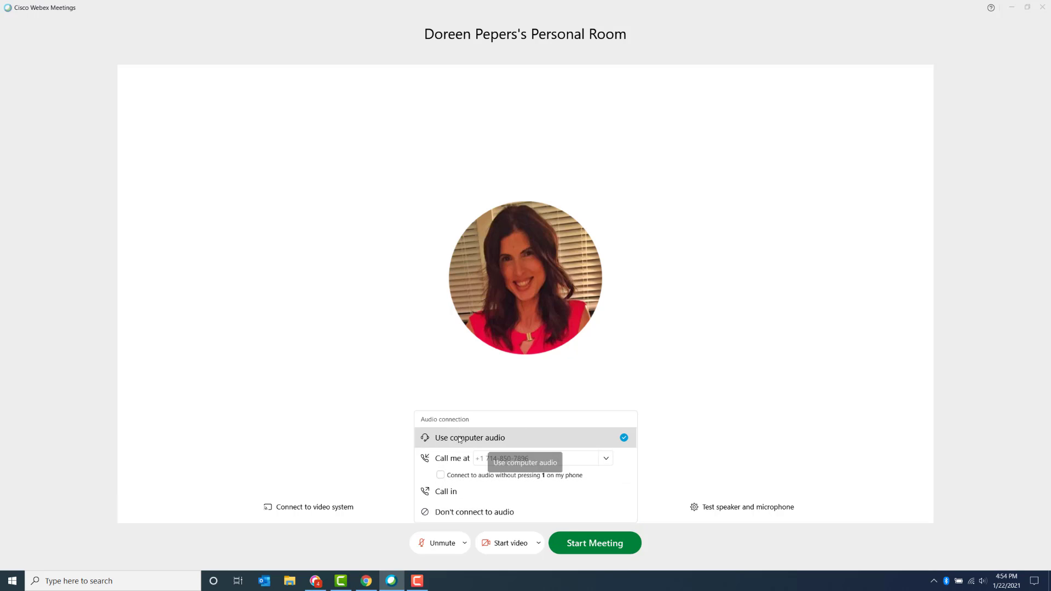
{"action": "left_click", "coordinate": [586, 408]}
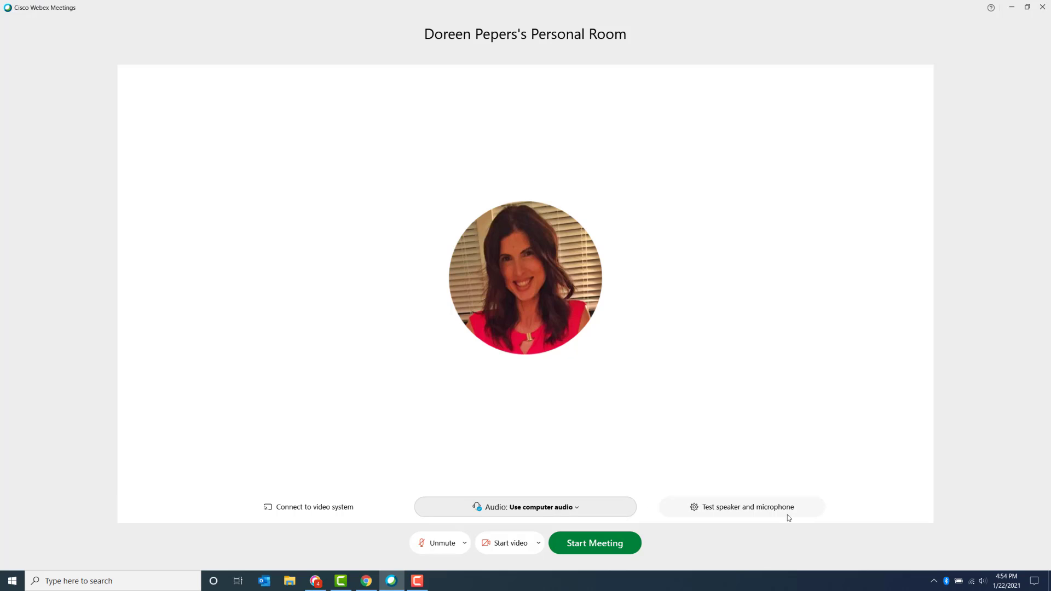
Step: Review the speaker and microphone test settings and the list of available speaker and microphone devices
{"action": "mouse_move", "coordinate": [787, 515]}
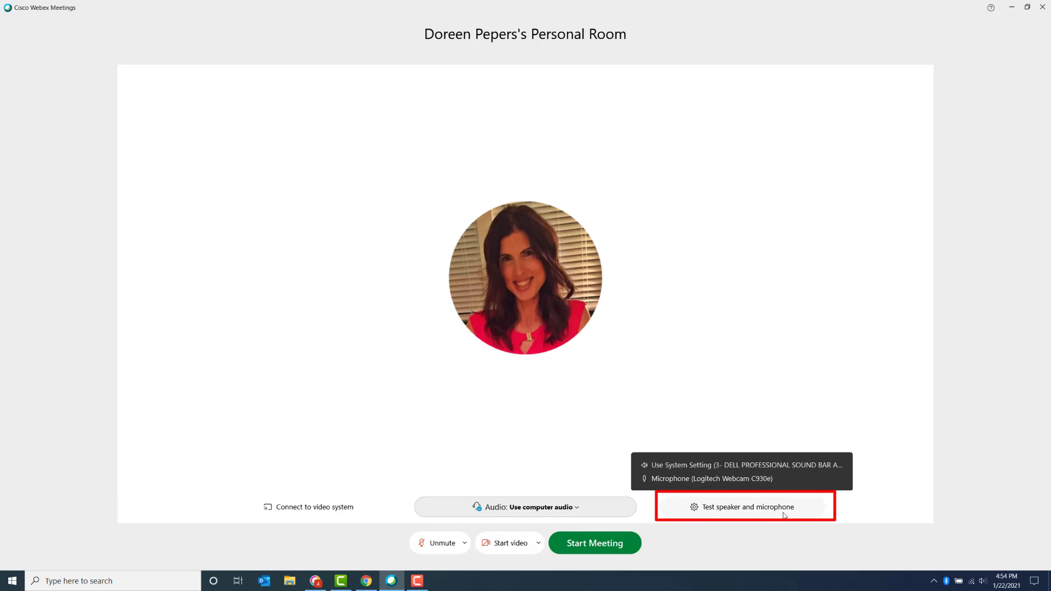
{"action": "left_click", "coordinate": [784, 515]}
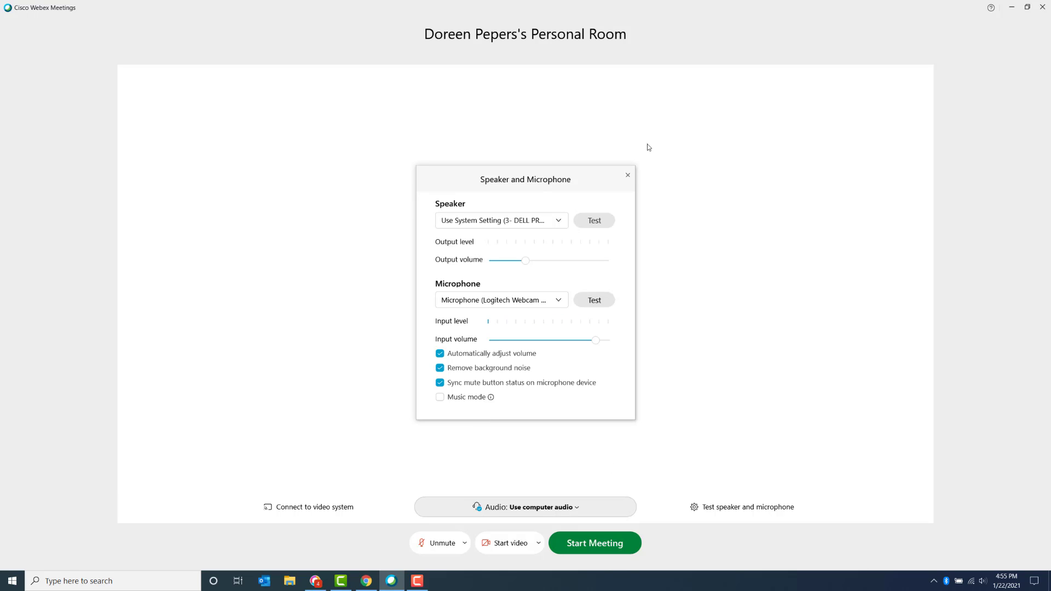
{"action": "left_click", "coordinate": [627, 175]}
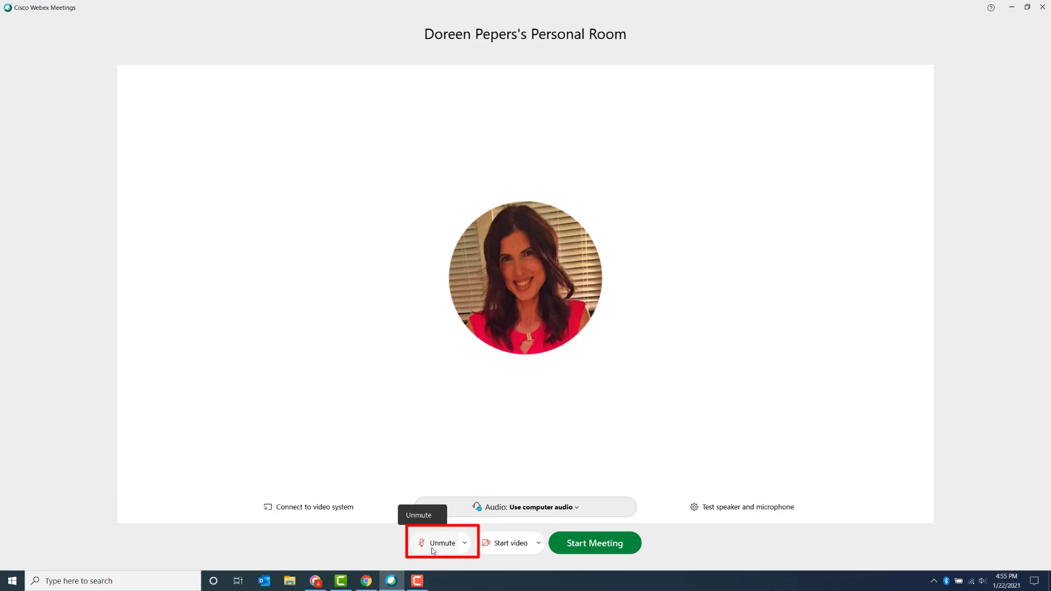
{"action": "left_click", "coordinate": [466, 543]}
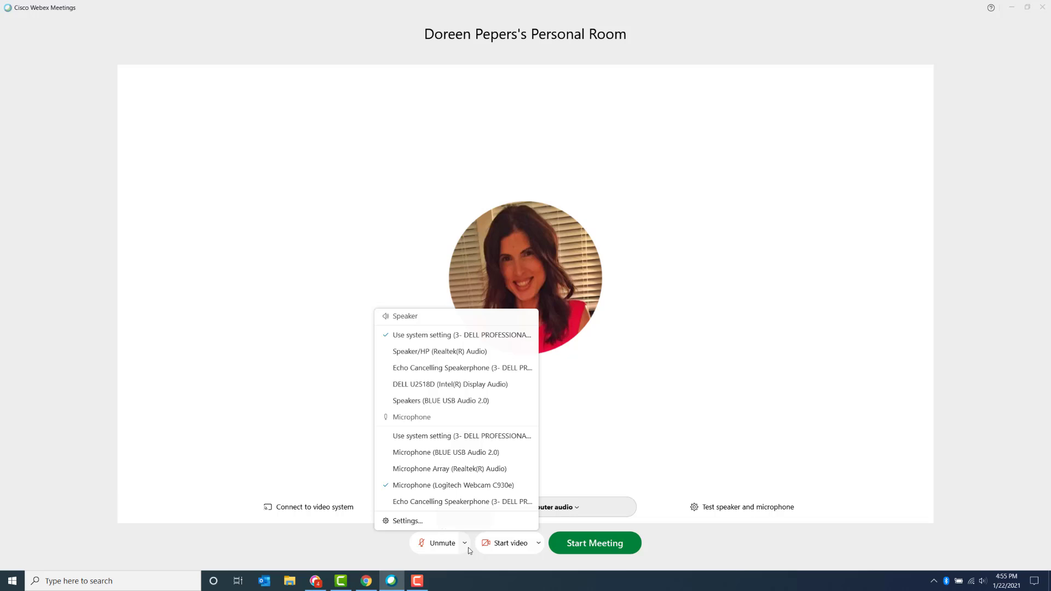
{"action": "left_click", "coordinate": [387, 544]}
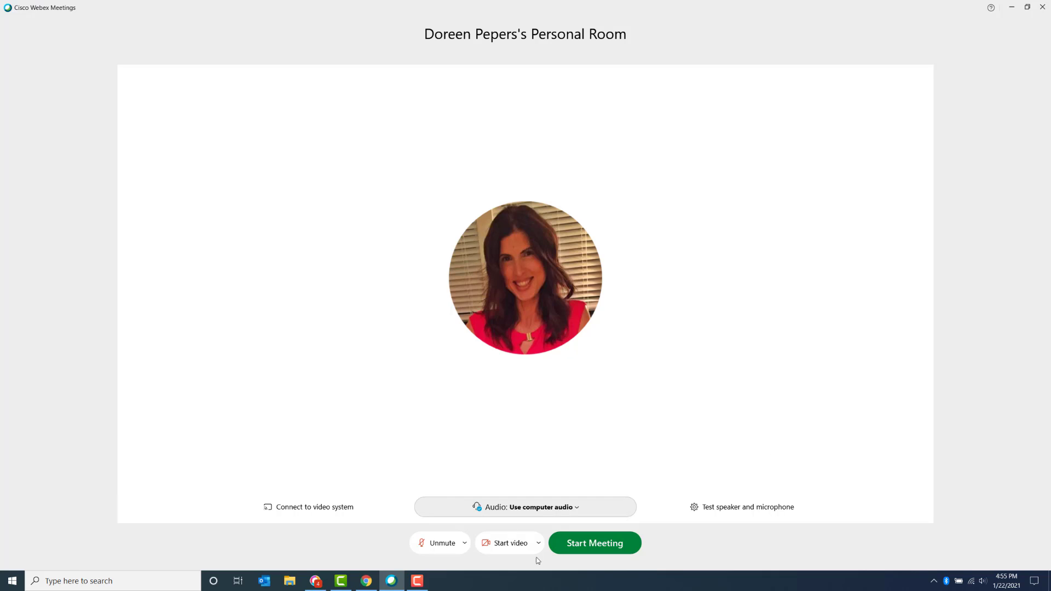
Step: Start the meeting and review the screen and application choices for sharing content without sharing anything
{"action": "left_click", "coordinate": [590, 542]}
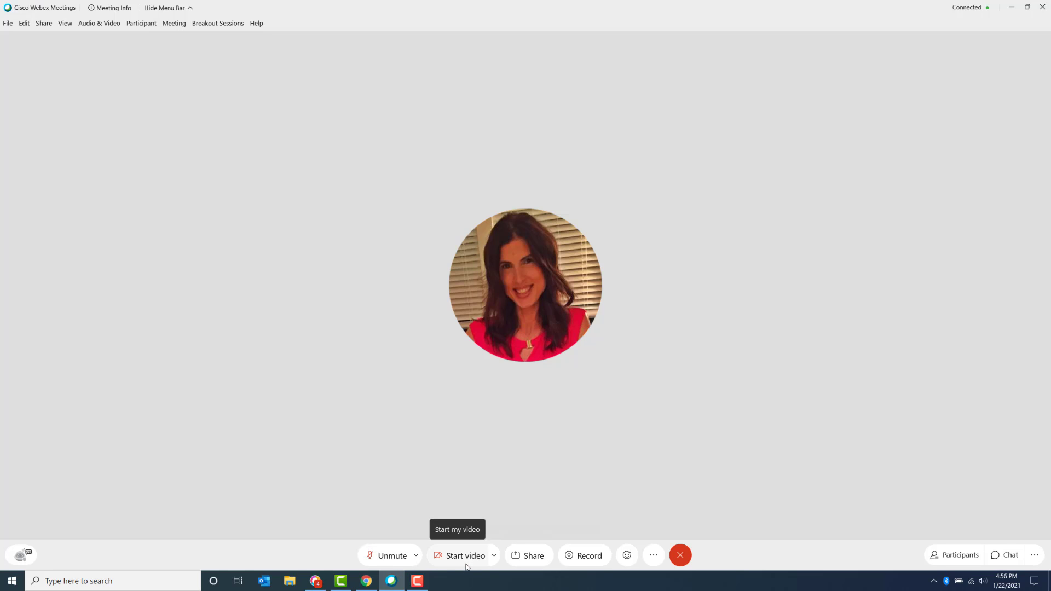
{"action": "left_click", "coordinate": [528, 556]}
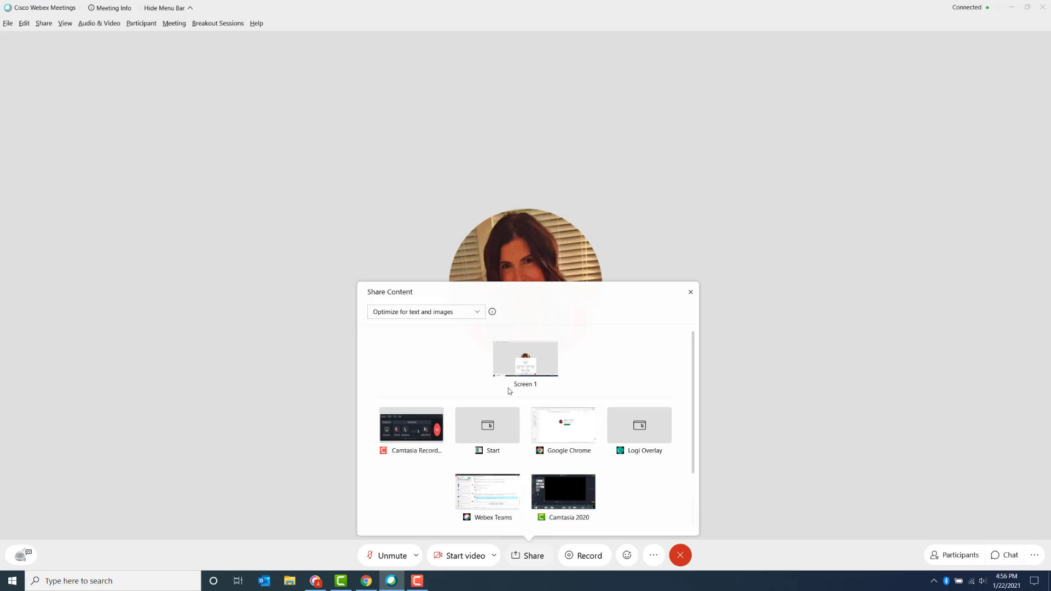
{"action": "mouse_move", "coordinate": [568, 438]}
{"action": "mouse_move", "coordinate": [474, 506]}
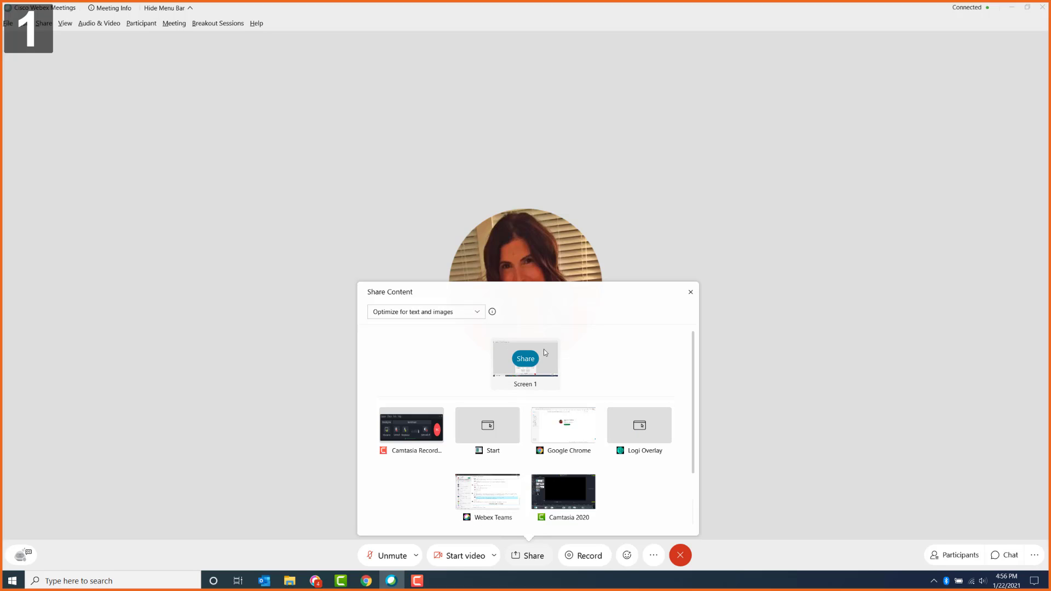
{"action": "mouse_move", "coordinate": [546, 358]}
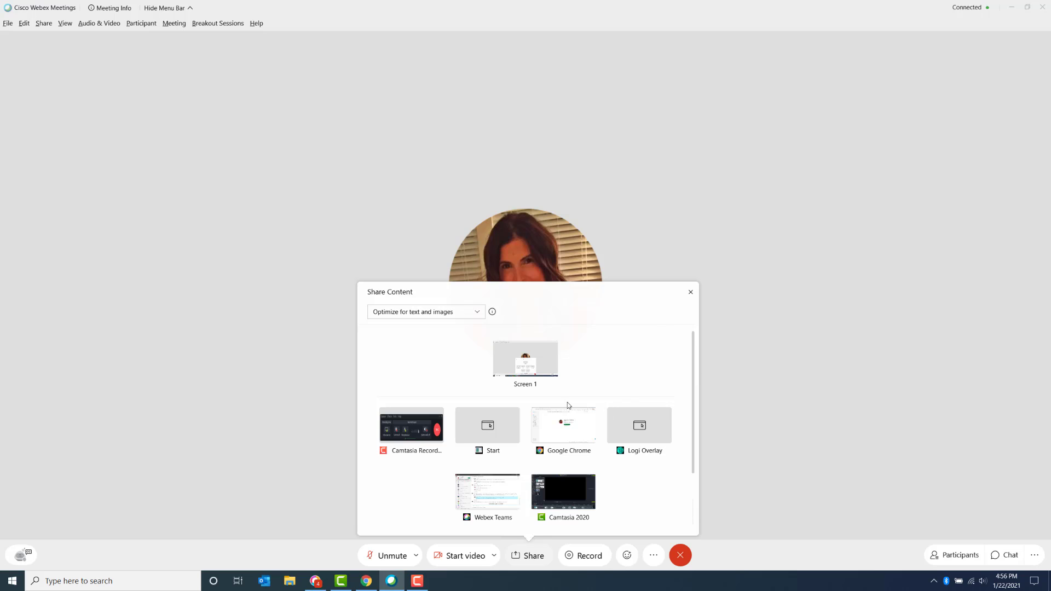
{"action": "left_click", "coordinate": [690, 291]}
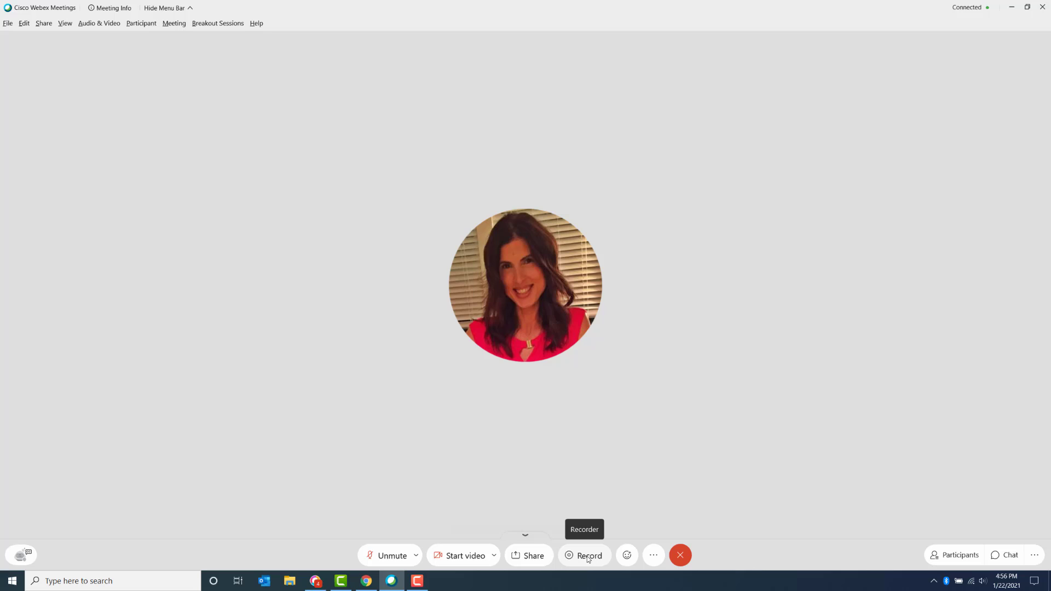
Step: Send the laughing, surprised and sad emoji reactions in the meeting
{"action": "left_click", "coordinate": [627, 556]}
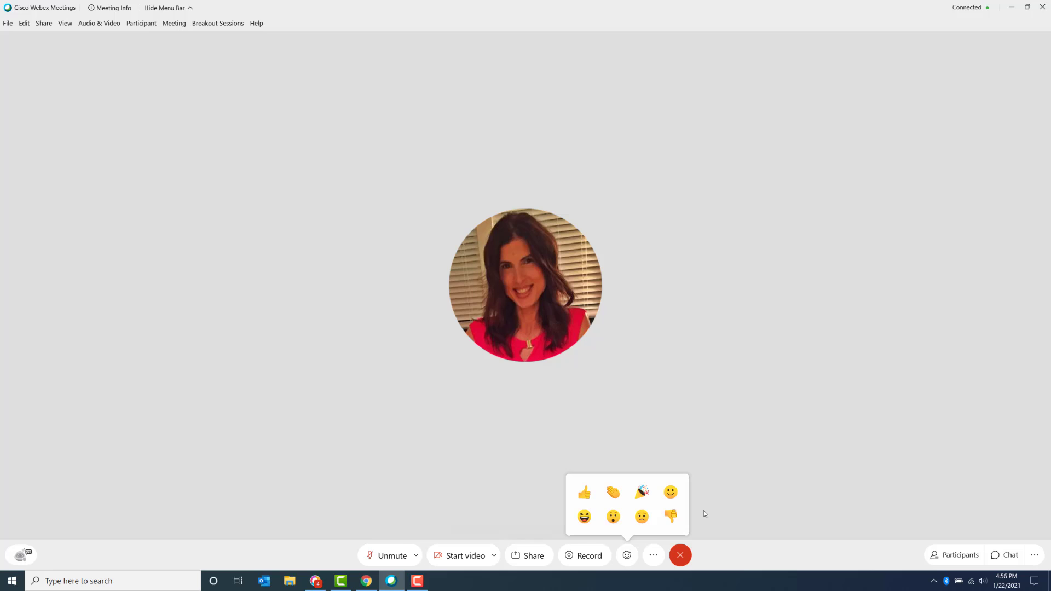
{"action": "left_click", "coordinate": [584, 517]}
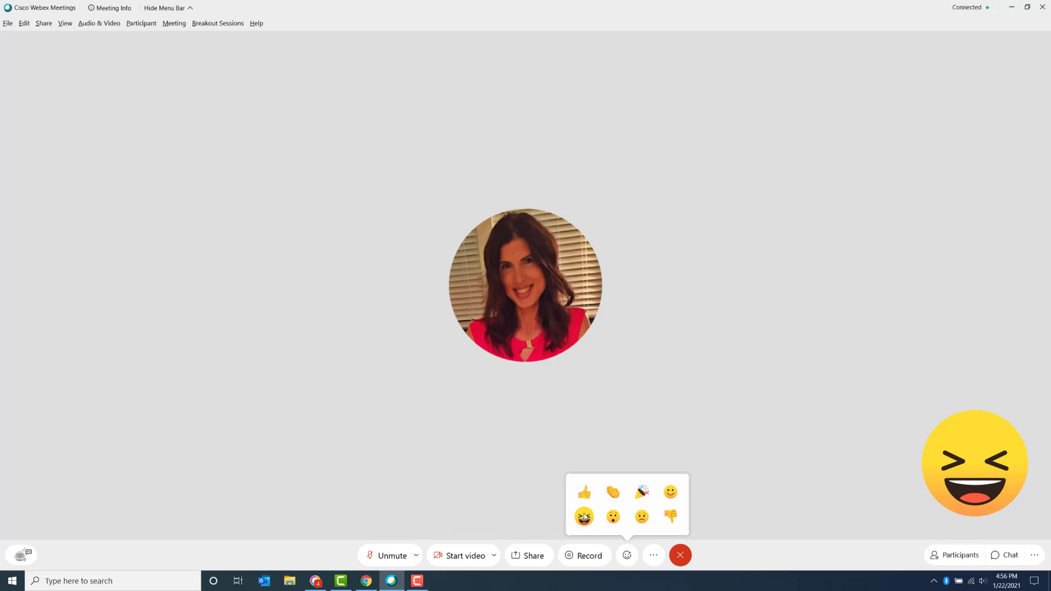
{"action": "left_click", "coordinate": [610, 517]}
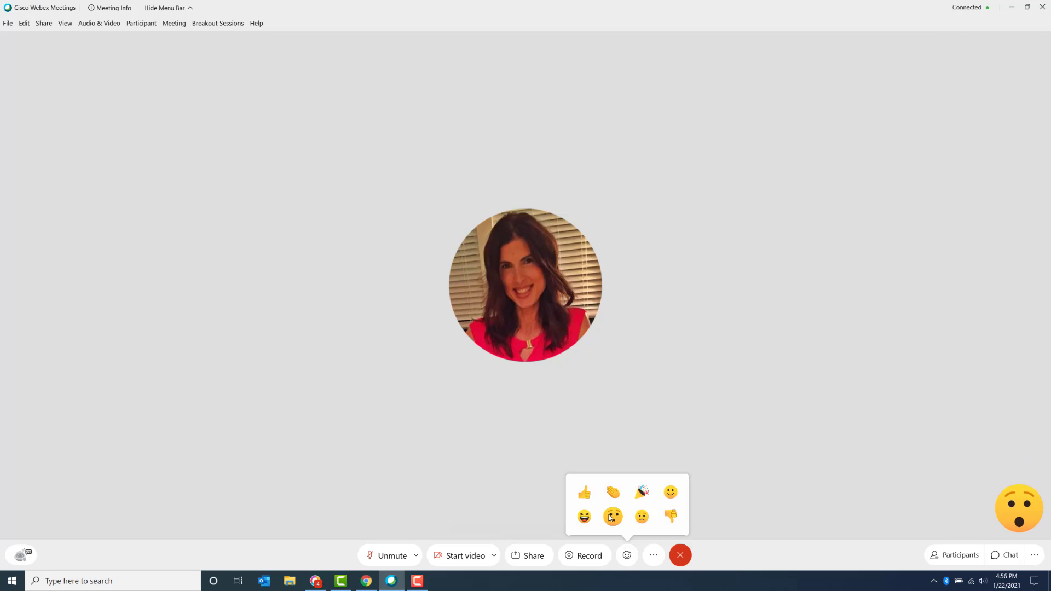
{"action": "left_click", "coordinate": [643, 517]}
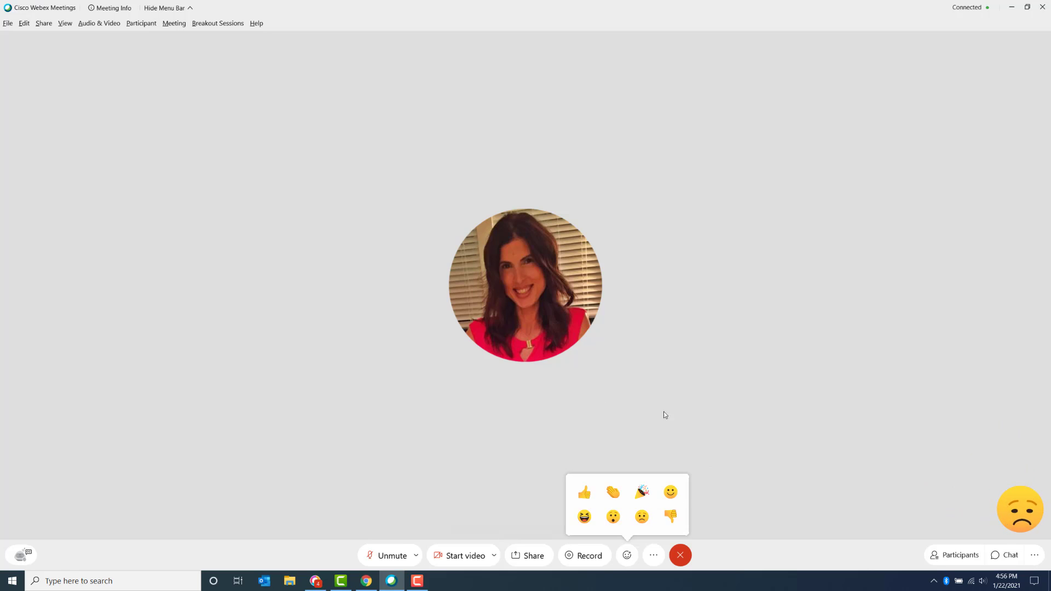
Step: Review the additional meeting options for audio, video system, locking, inviting and breakout sessions
{"action": "left_click", "coordinate": [653, 556]}
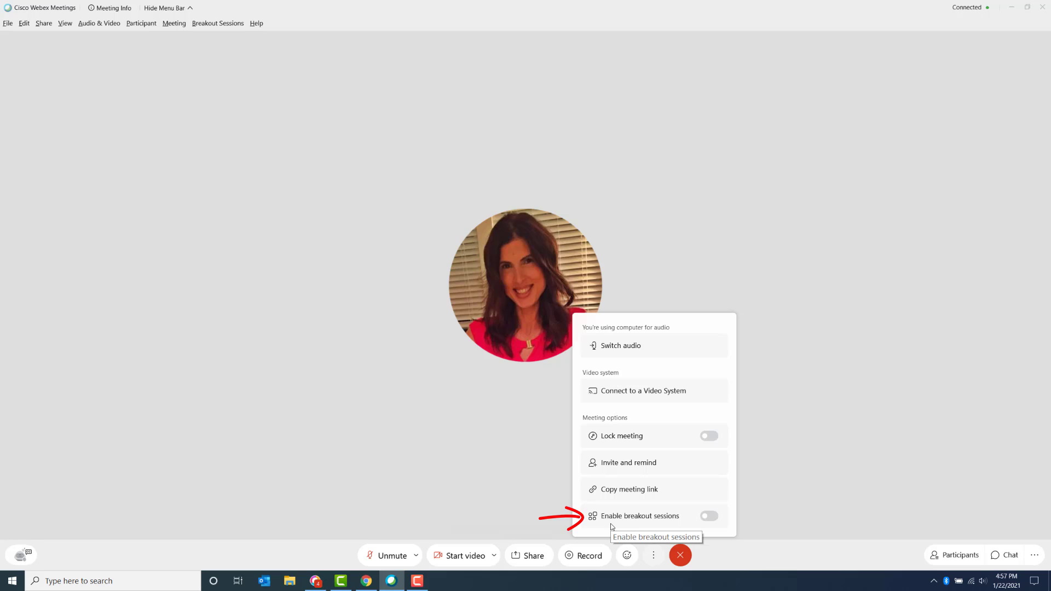
{"action": "left_click", "coordinate": [836, 436]}
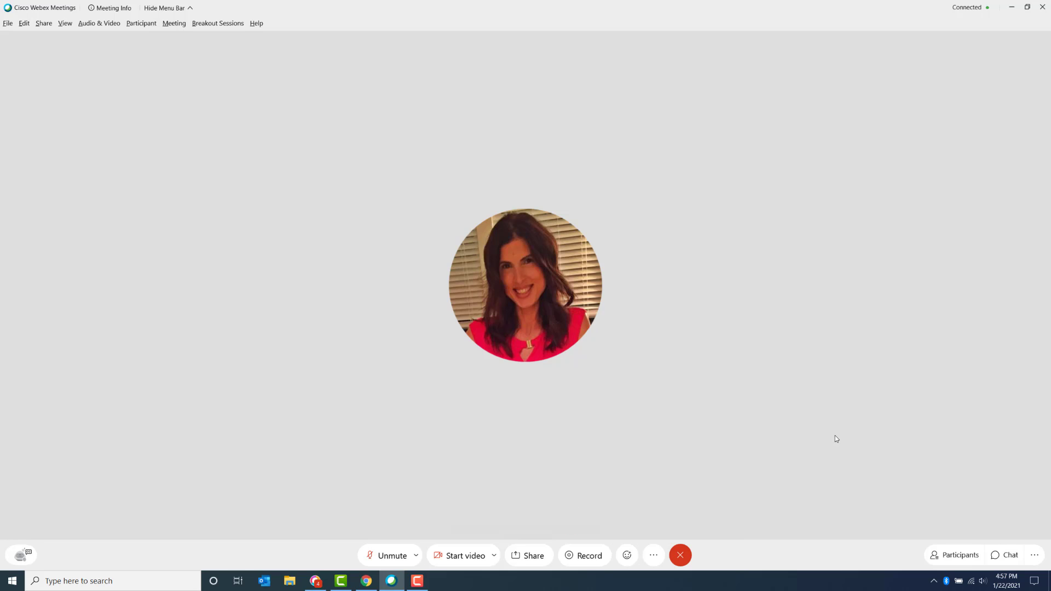
Step: Share the meeting window with the participants and stop sharing it
{"action": "left_click", "coordinate": [45, 24]}
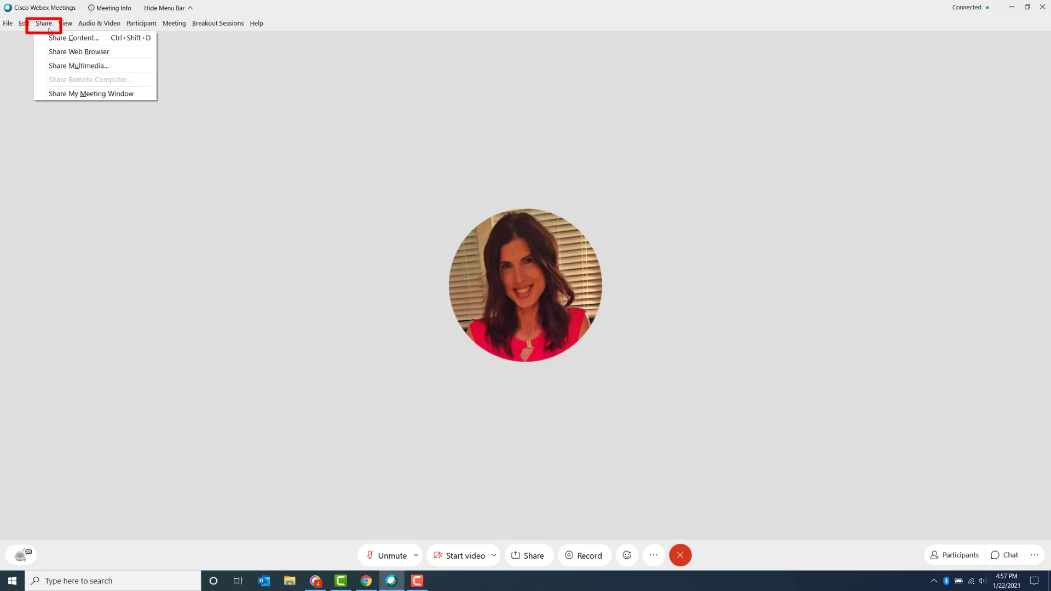
{"action": "left_click", "coordinate": [51, 95]}
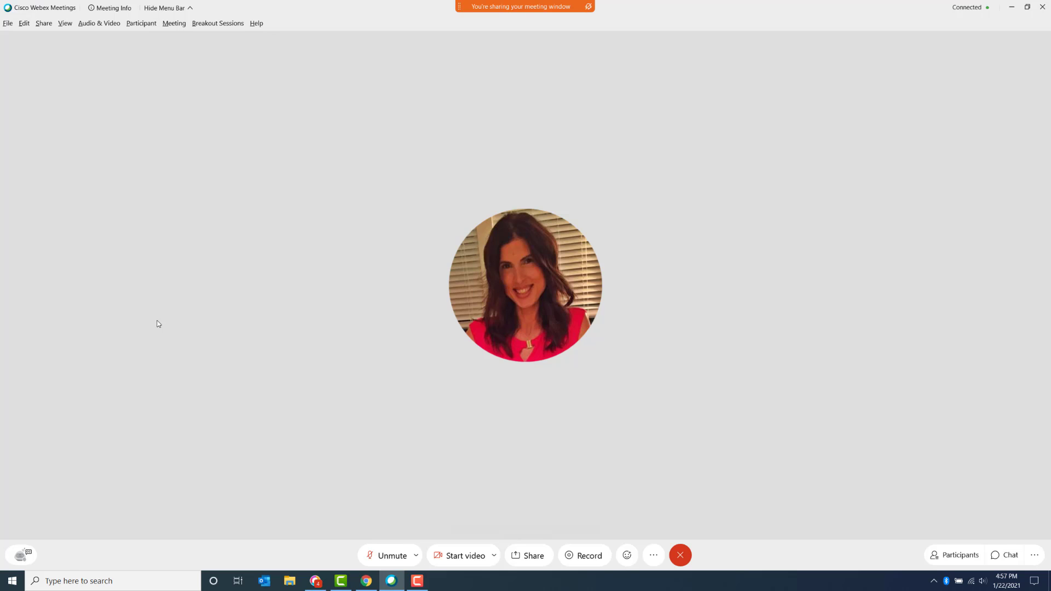
{"action": "mouse_move", "coordinate": [495, 5]}
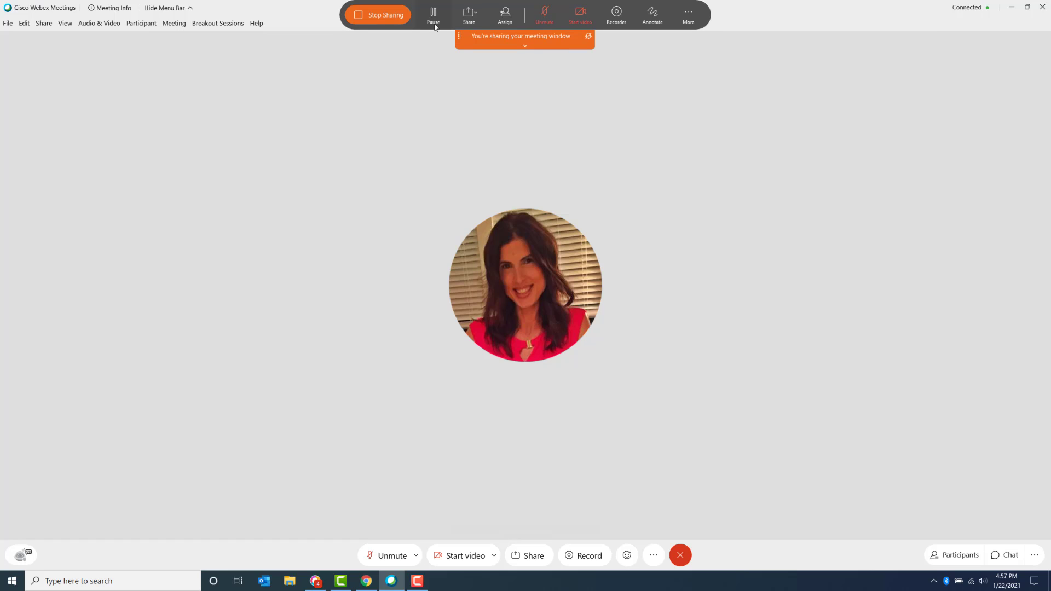
{"action": "left_click", "coordinate": [373, 14]}
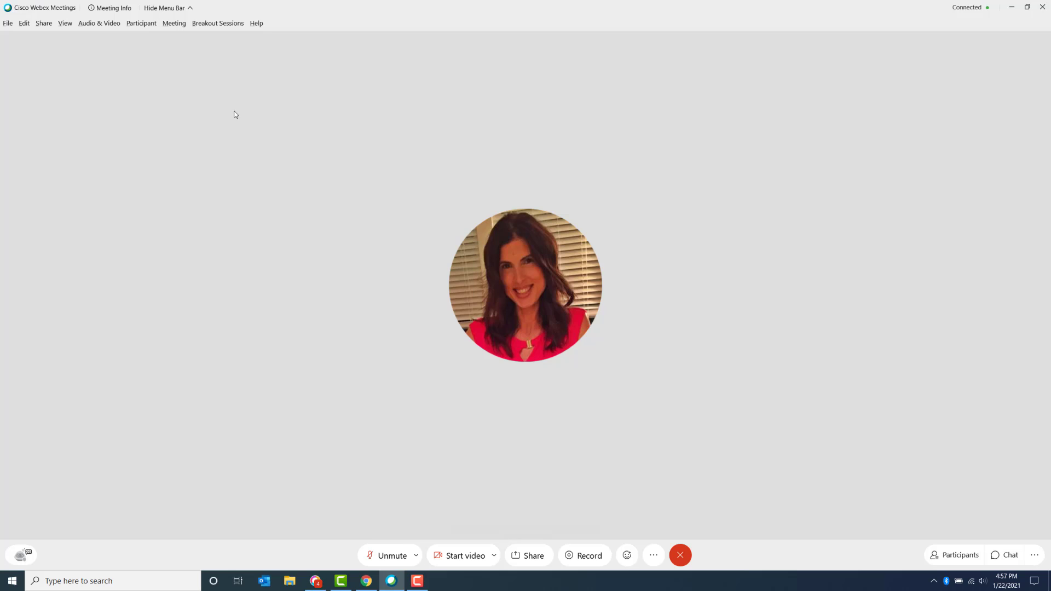
Step: Enable breakout sessions and create assignments for 5 sessions with manual participant assignment
{"action": "left_click", "coordinate": [198, 24]}
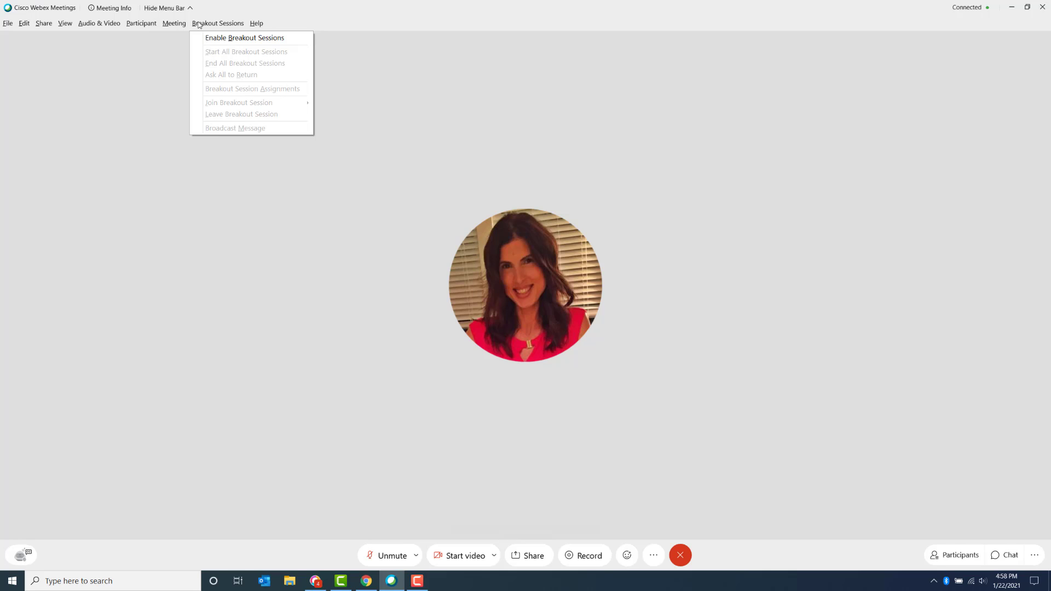
{"action": "left_click", "coordinate": [214, 38]}
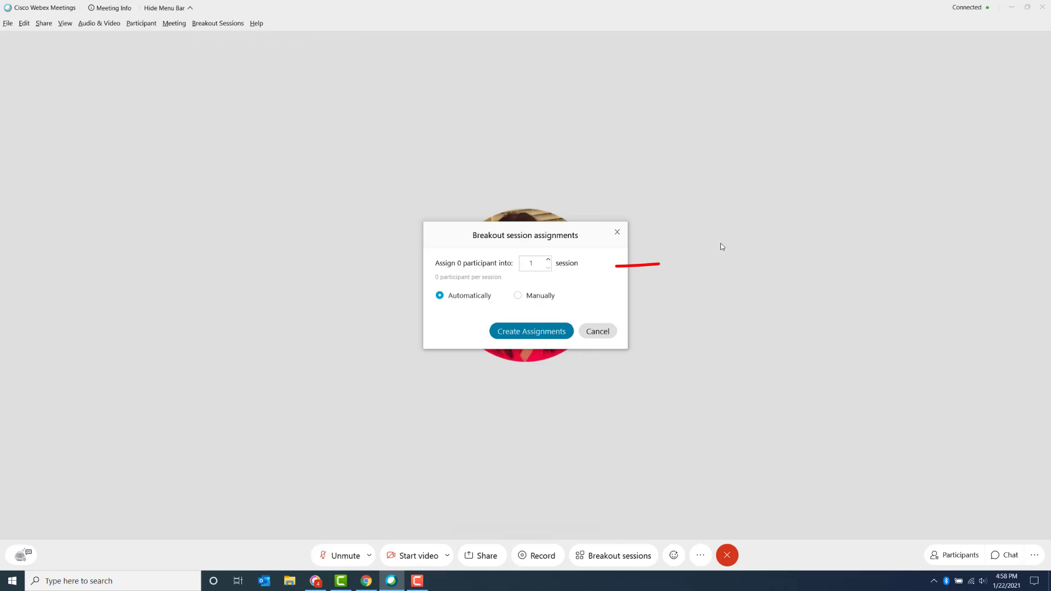
{"action": "left_click", "coordinate": [548, 260]}
{"action": "left_click", "coordinate": [517, 296]}
{"action": "left_click", "coordinate": [545, 330]}
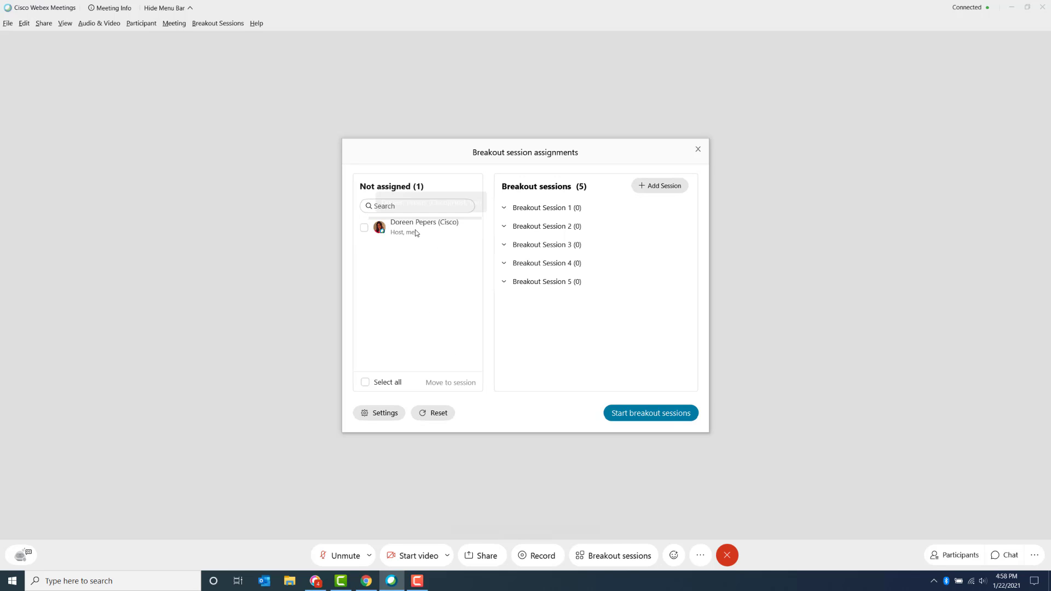
Step: Assign the host to Breakout Session 1 and start the breakout sessions, dismissing the invitation to join
{"action": "left_click", "coordinate": [364, 227]}
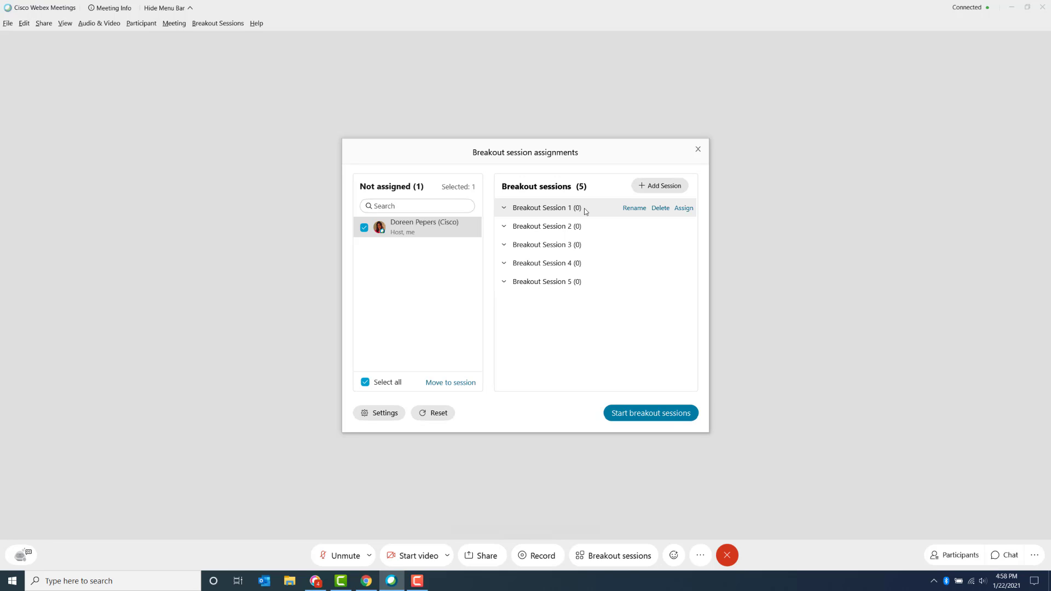
{"action": "left_click", "coordinate": [684, 209]}
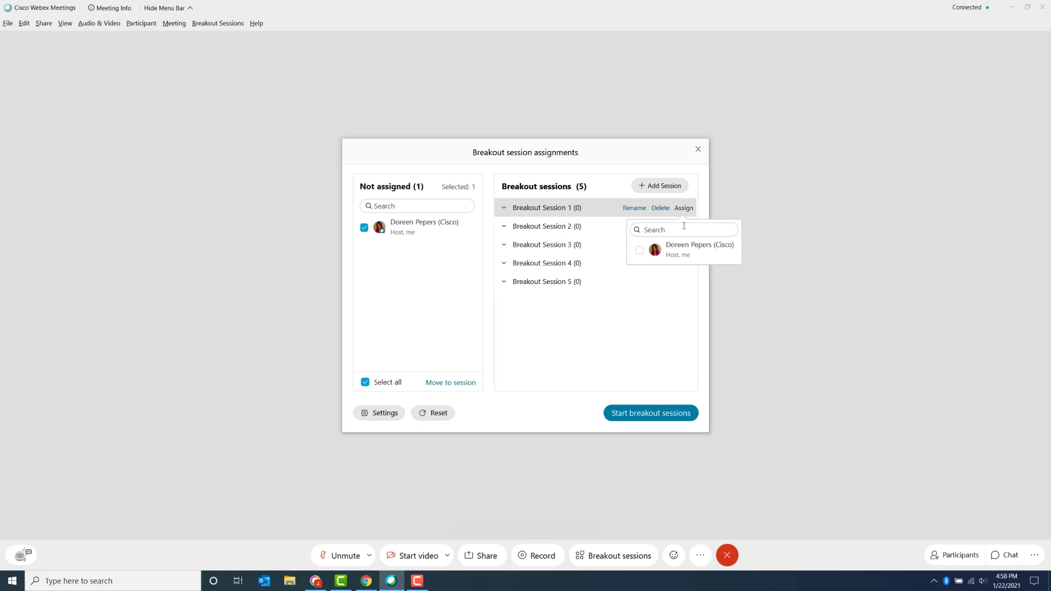
{"action": "left_click", "coordinate": [638, 251]}
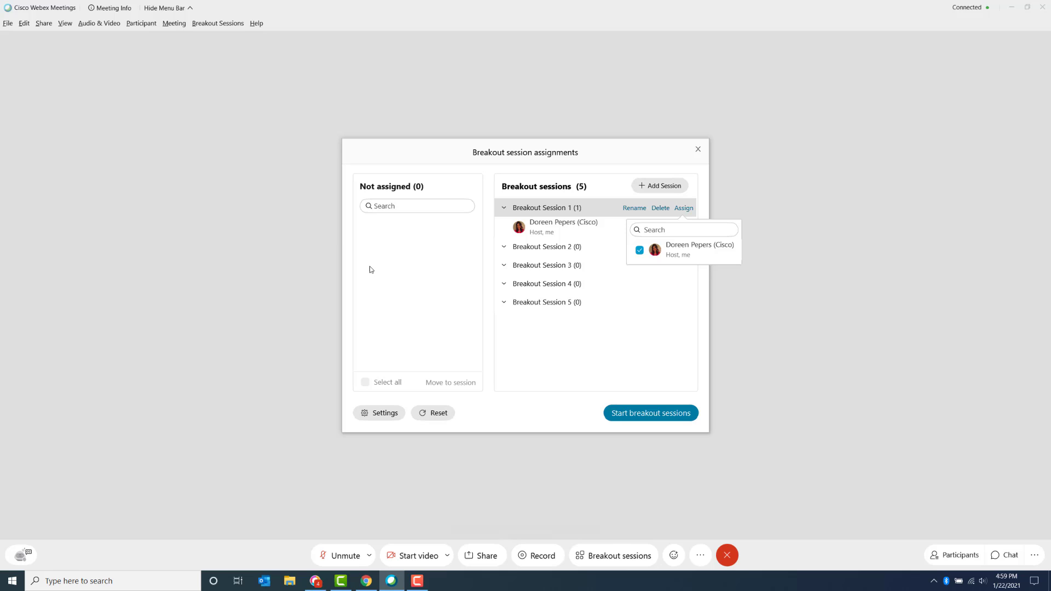
{"action": "left_click", "coordinate": [634, 419]}
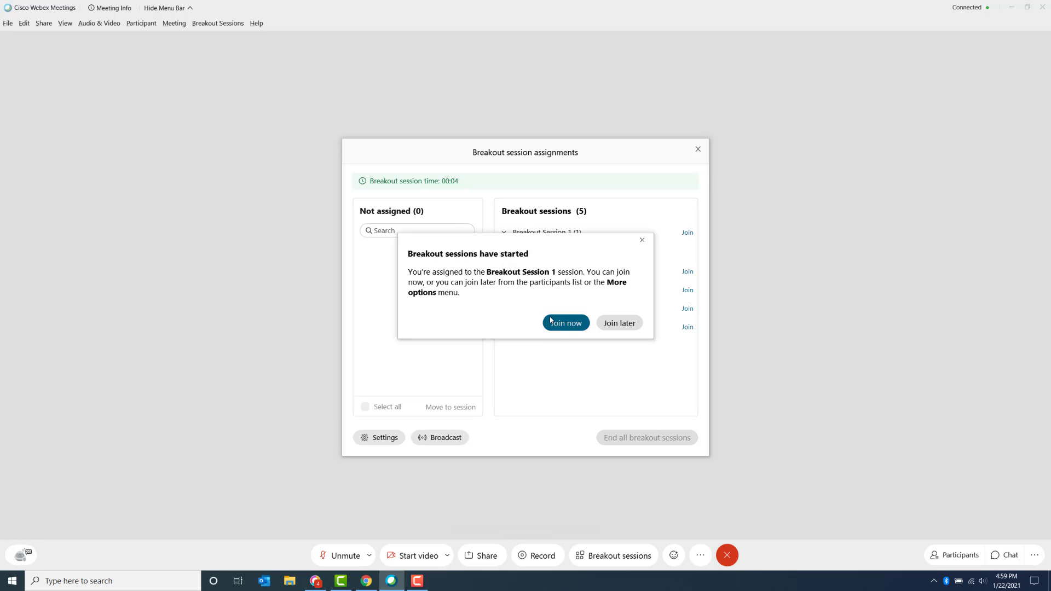
{"action": "left_click", "coordinate": [642, 240]}
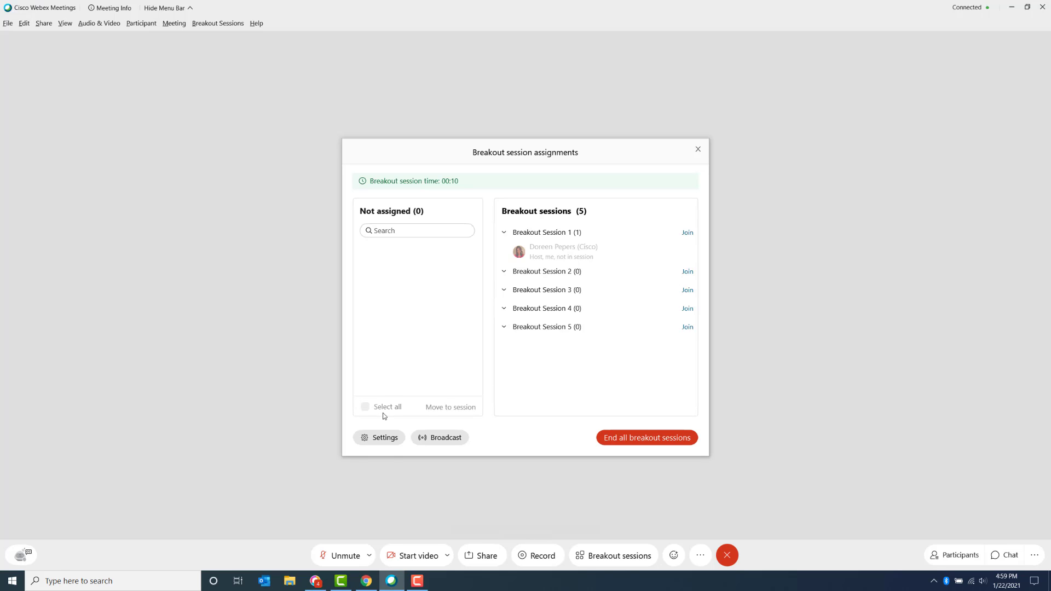
Step: Review the breakout session settings and show the participants list in the meeting
{"action": "left_click", "coordinate": [381, 439]}
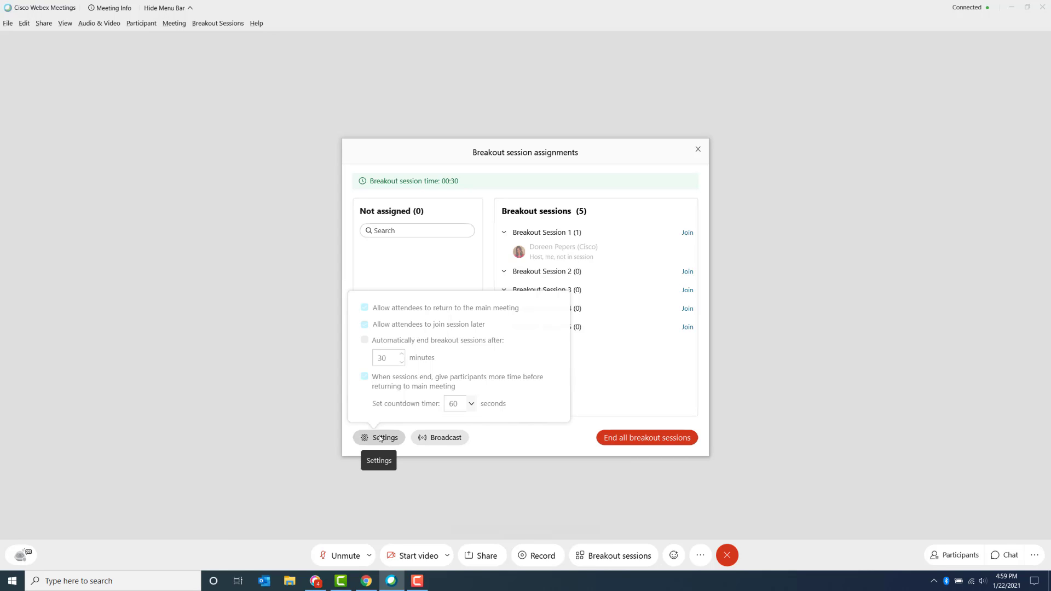
{"action": "left_click", "coordinate": [494, 445]}
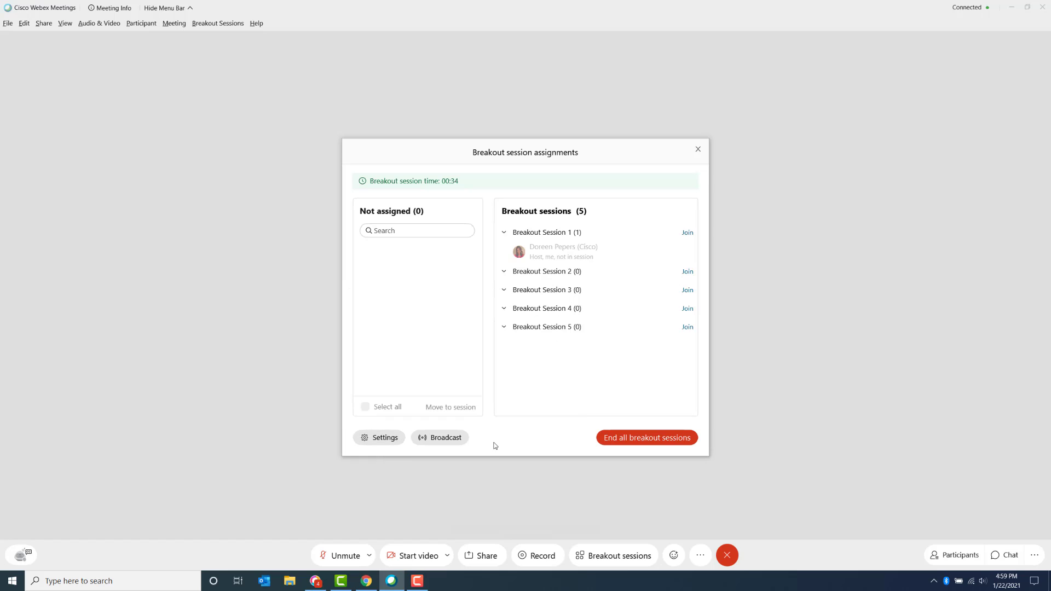
{"action": "left_click", "coordinate": [697, 149]}
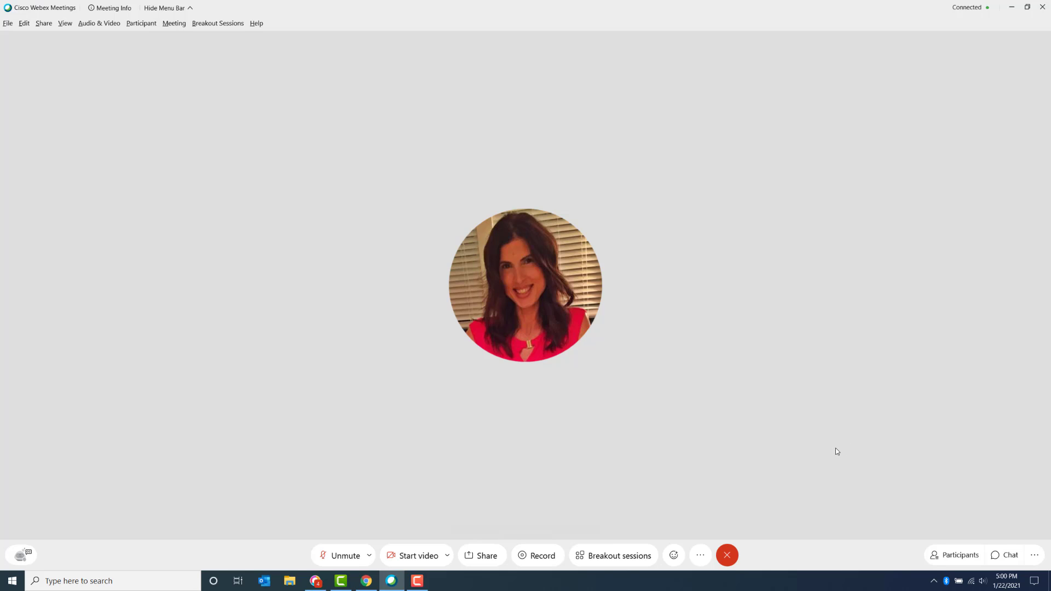
{"action": "left_click", "coordinate": [946, 562]}
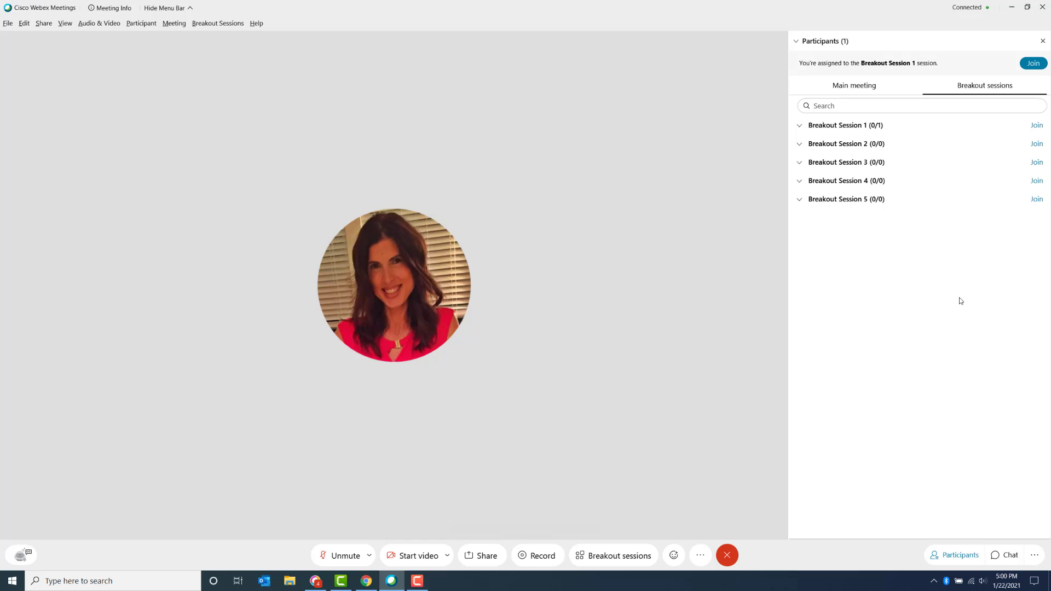
Step: Examine the role-change options for the host in the main meeting's participants list and close the list
{"action": "left_click", "coordinate": [855, 86]}
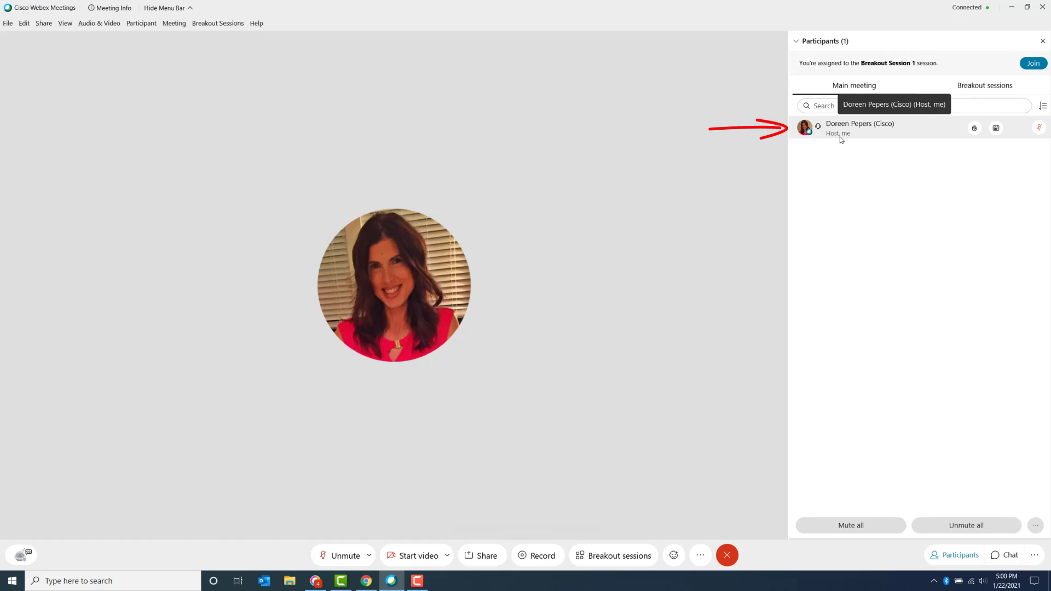
{"action": "right_click", "coordinate": [839, 133]}
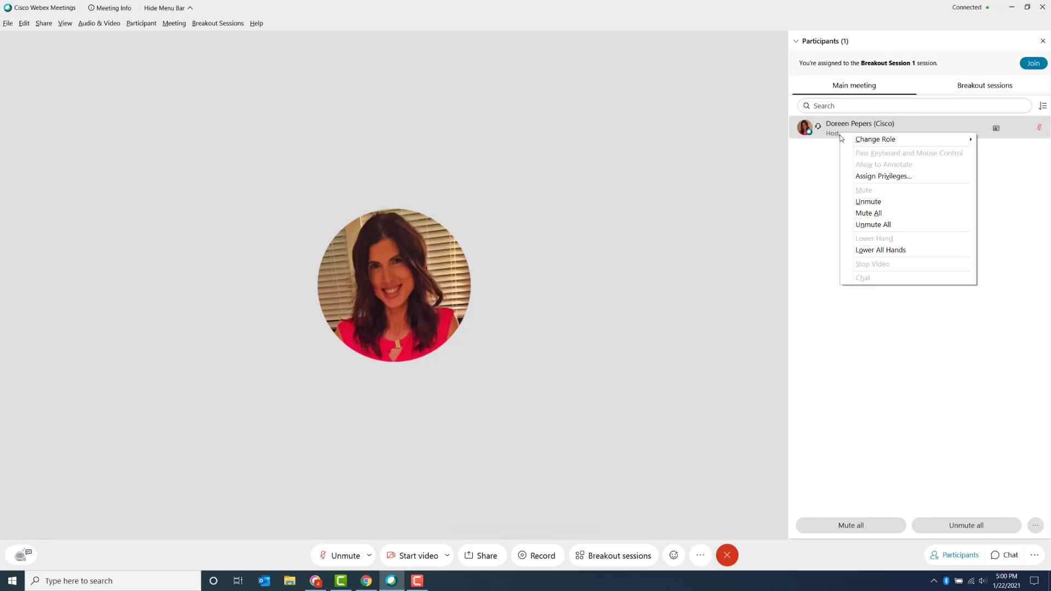
{"action": "mouse_move", "coordinate": [851, 143]}
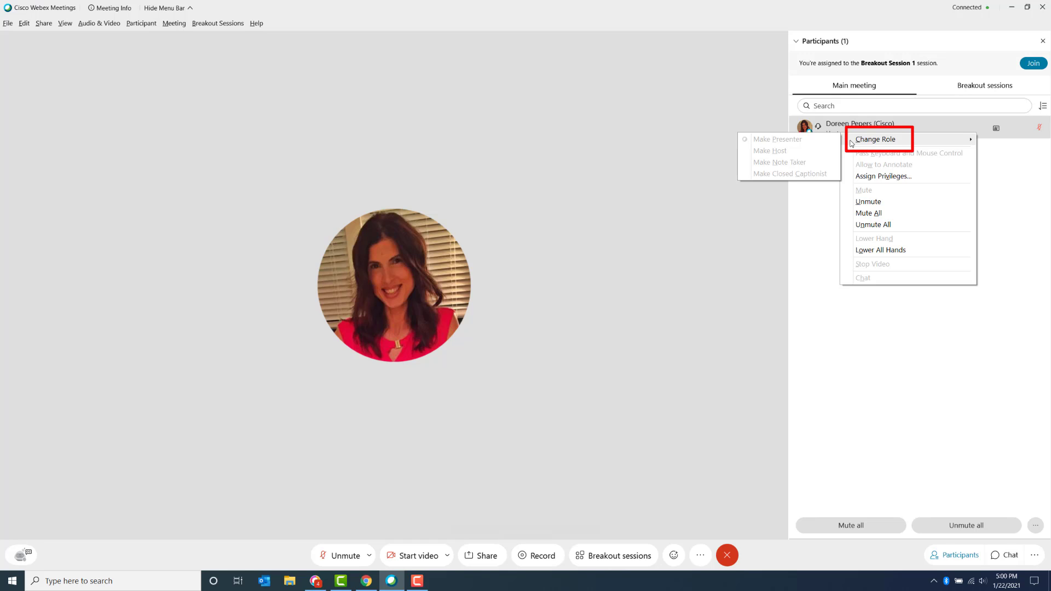
{"action": "left_click", "coordinate": [765, 211]}
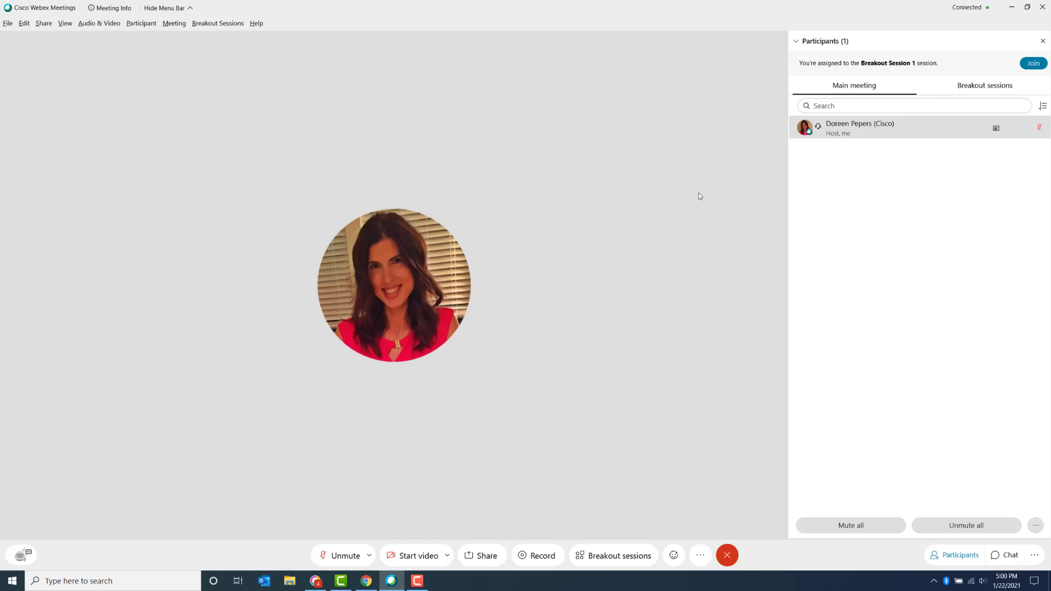
{"action": "left_click", "coordinate": [1042, 40]}
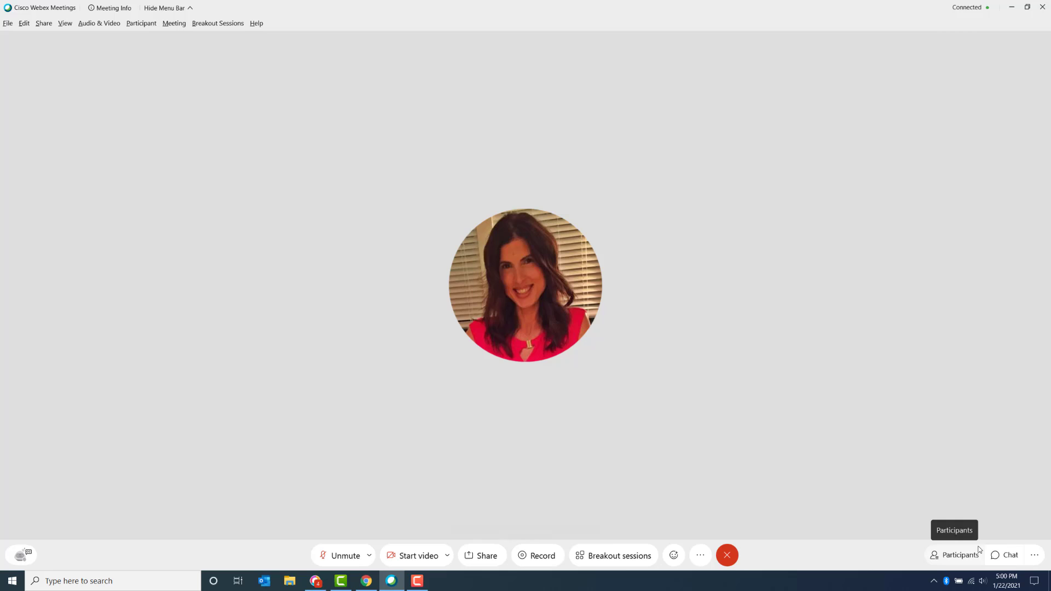
Step: Review the additional meeting options and the participants' mute settings, leaving them as they are, and close the participants list
{"action": "left_click", "coordinate": [702, 556]}
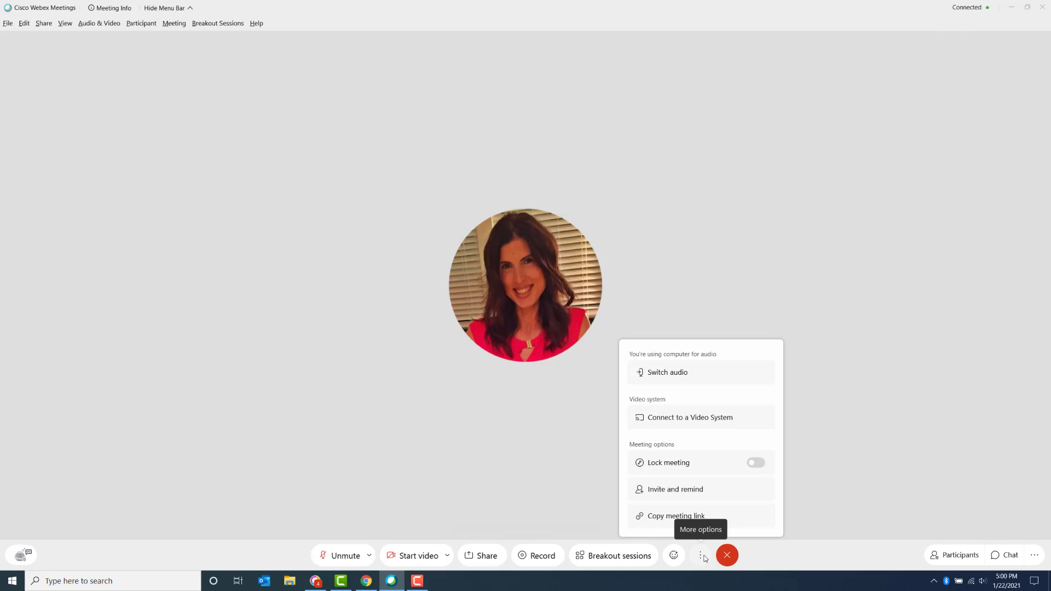
{"action": "left_click", "coordinate": [1034, 555]}
{"action": "left_click", "coordinate": [941, 555]}
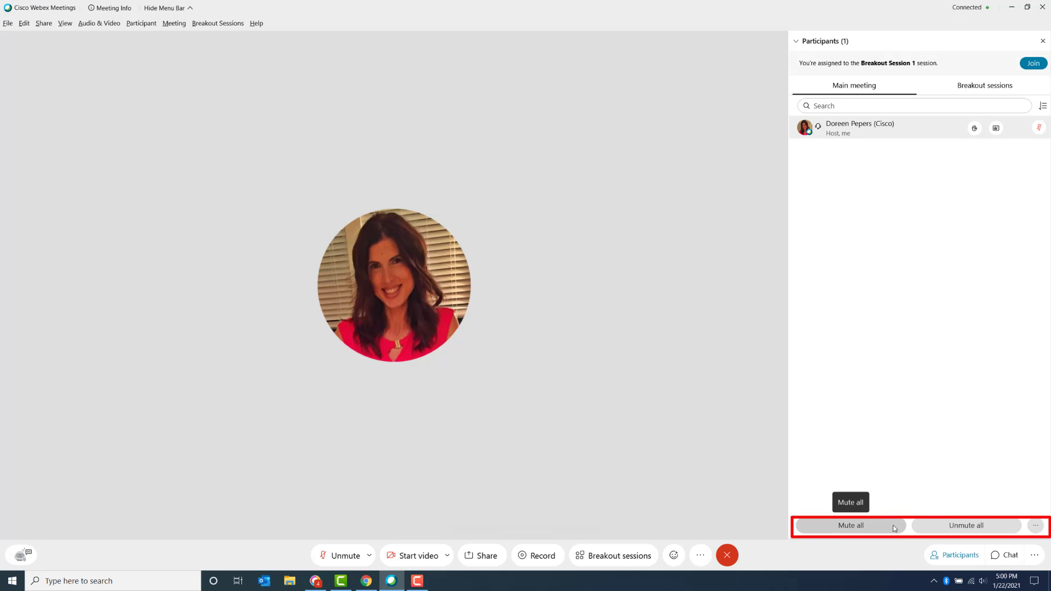
{"action": "left_click", "coordinate": [1034, 527]}
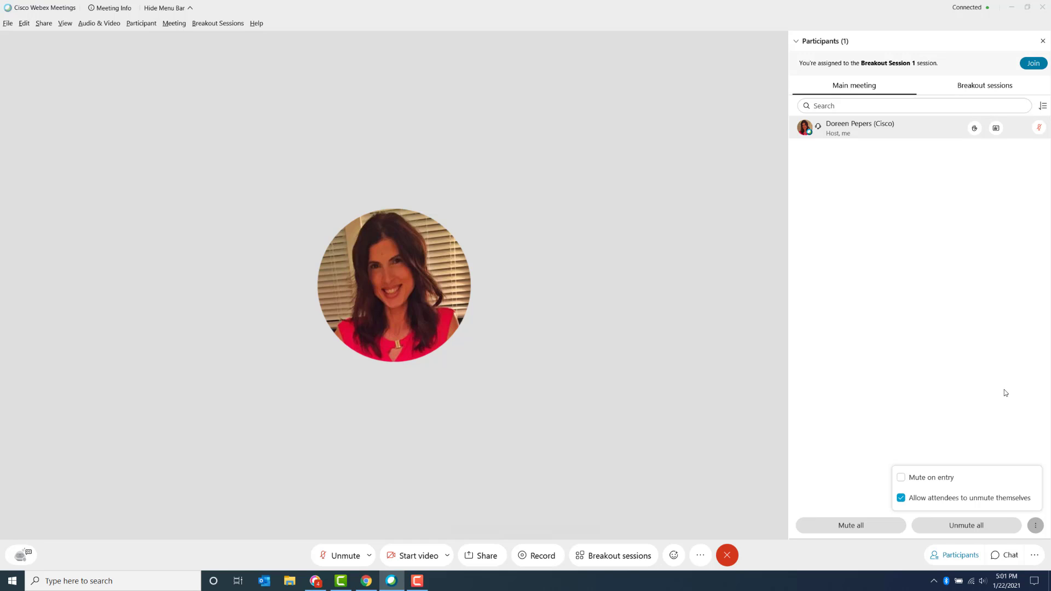
{"action": "left_click", "coordinate": [1042, 40]}
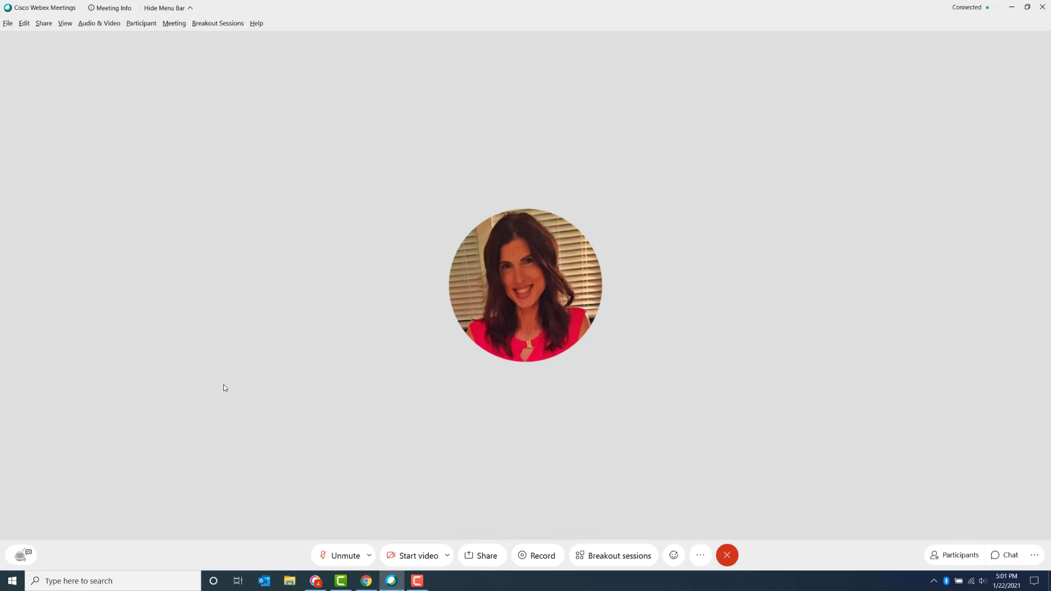
Step: Turn on the Webex Assistant and show its options for captions and highlights
{"action": "left_click", "coordinate": [23, 557]}
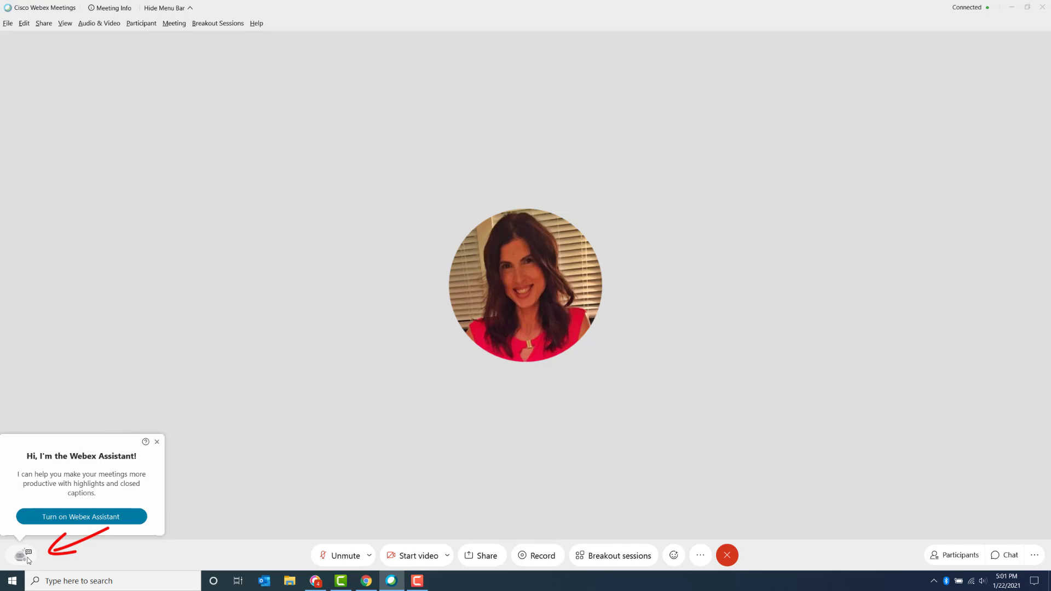
{"action": "left_click", "coordinate": [89, 516]}
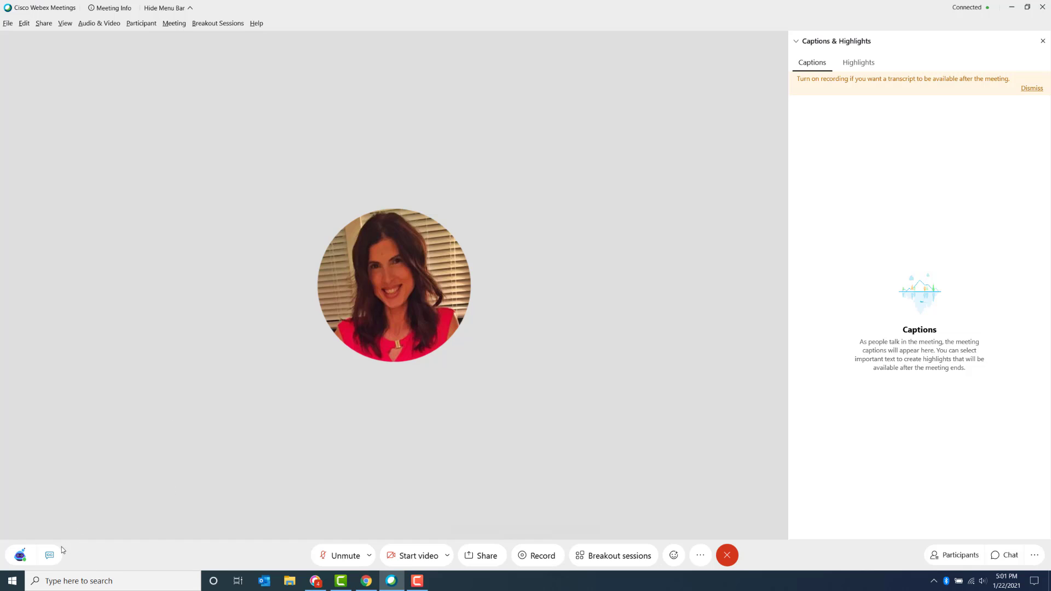
{"action": "left_click", "coordinate": [21, 554]}
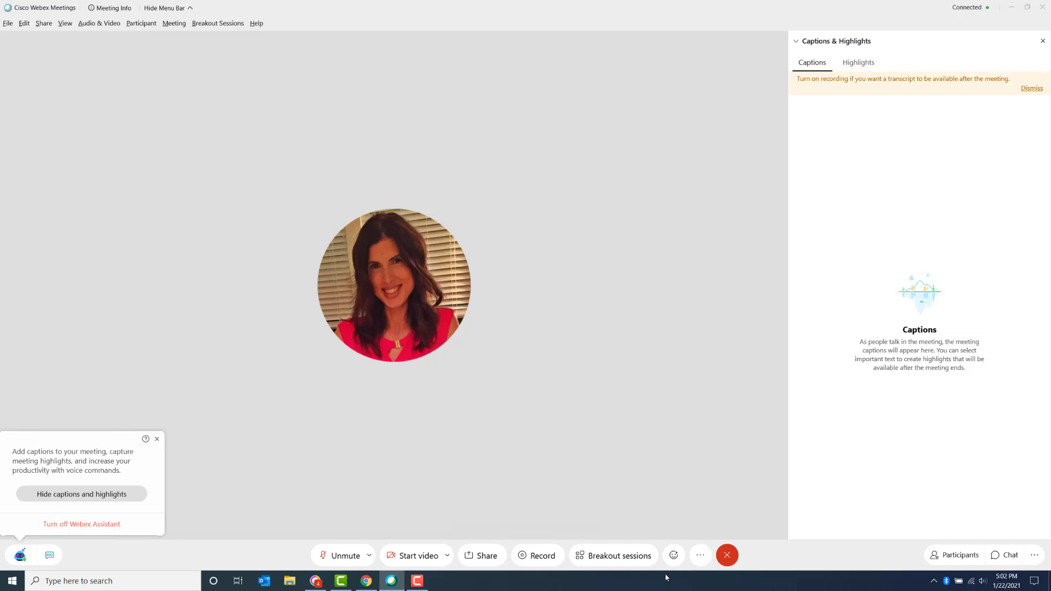
Step: Start recording the meeting, unmute the host's microphone so speech is captioned, and dismiss the recorder window
{"action": "left_click", "coordinate": [529, 555]}
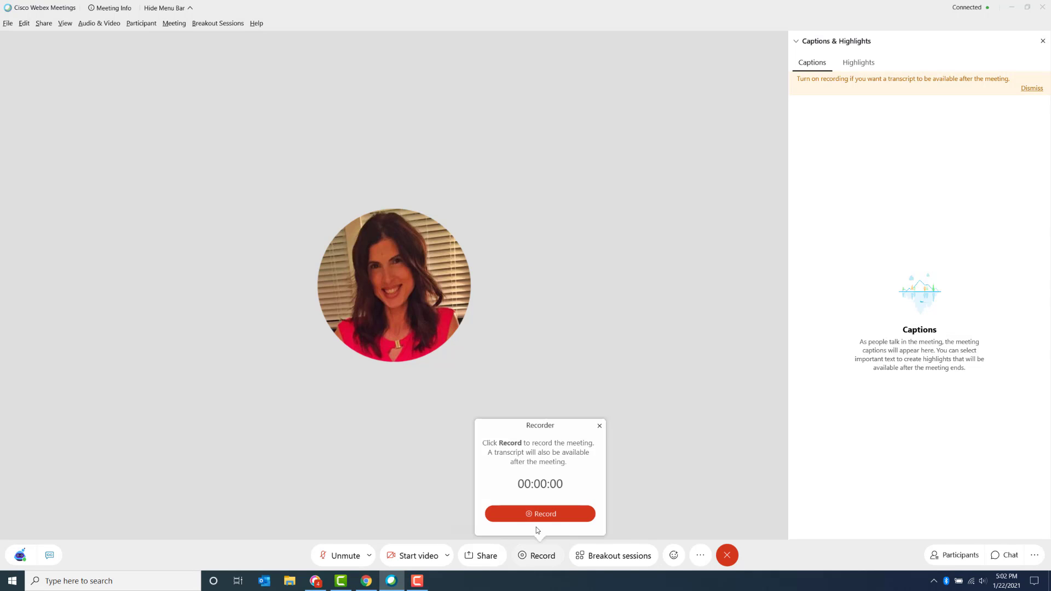
{"action": "left_click", "coordinate": [537, 511]}
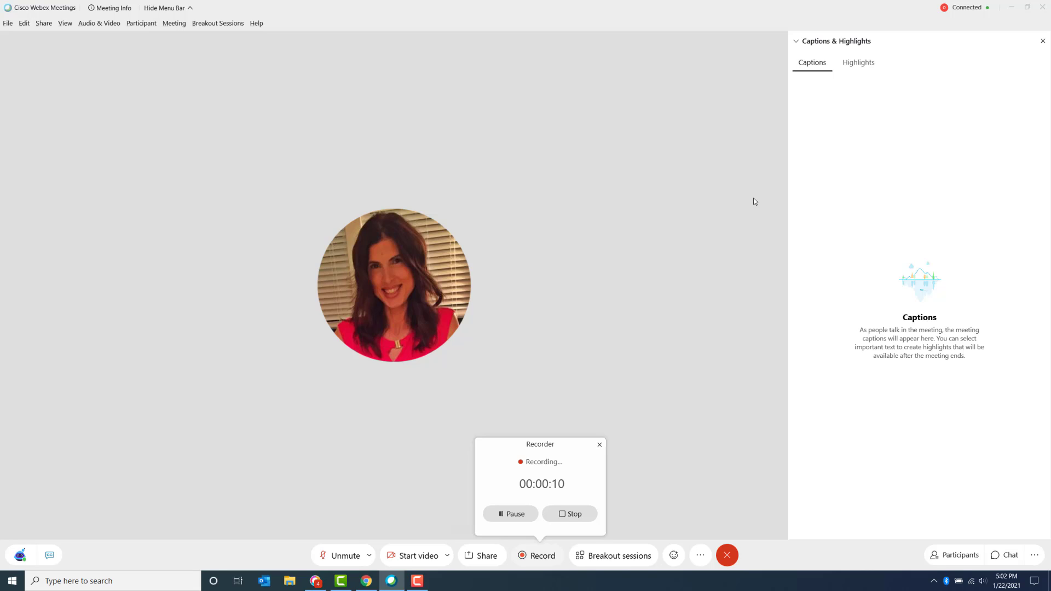
{"action": "key", "text": "ctrl+m"}
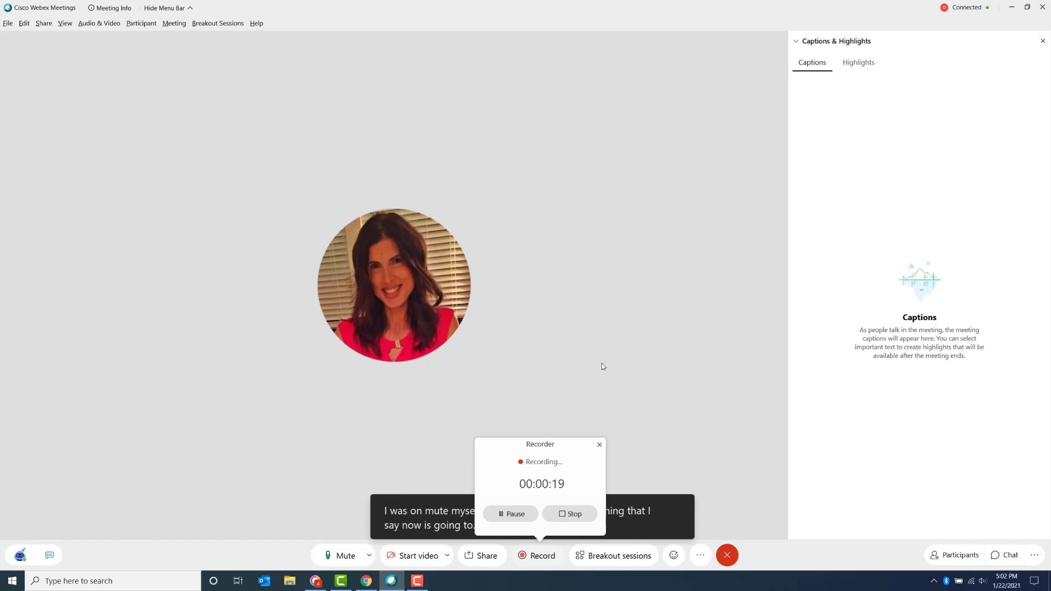
{"action": "left_click", "coordinate": [599, 445]}
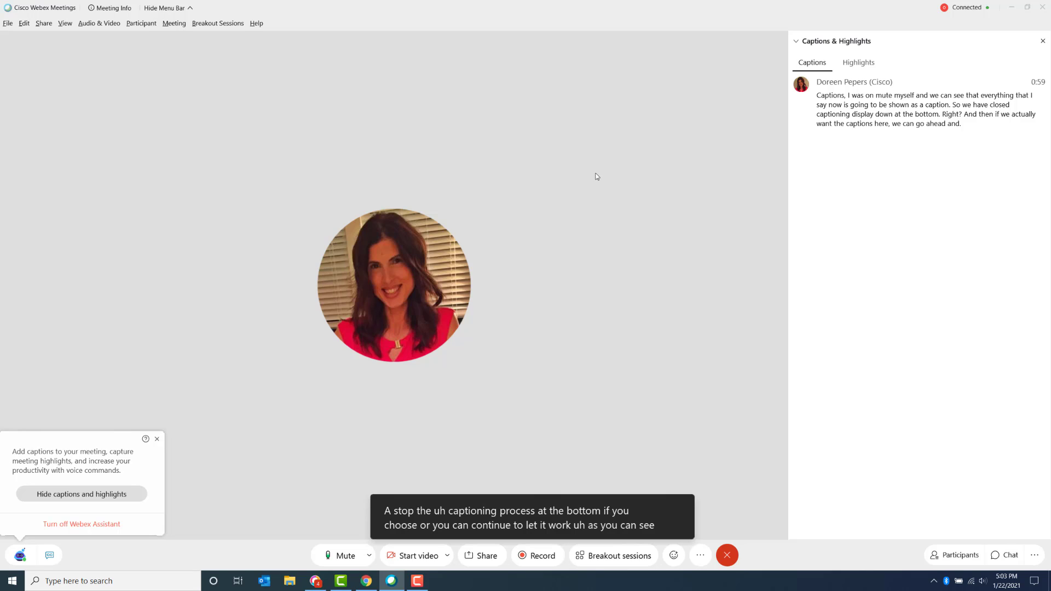
Step: Examine the meeting's highlights and compare them with the captured captions
{"action": "left_click", "coordinate": [858, 62]}
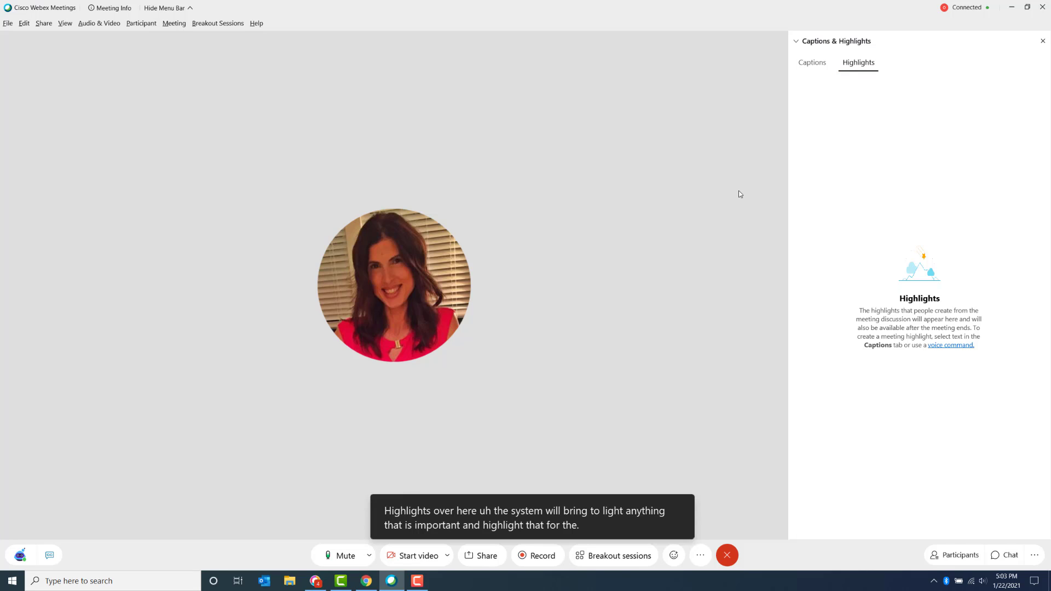
{"action": "left_click", "coordinate": [812, 62]}
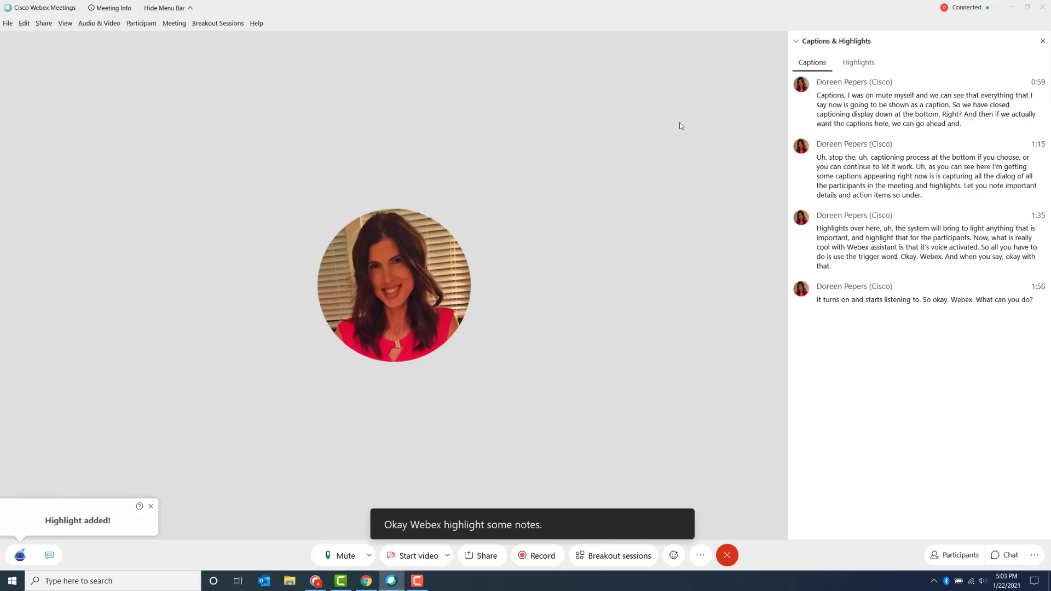
{"action": "left_click", "coordinate": [858, 62]}
Step: Manually highlight the 1:35 caption in the list of meeting captions
{"action": "left_click", "coordinate": [812, 62]}
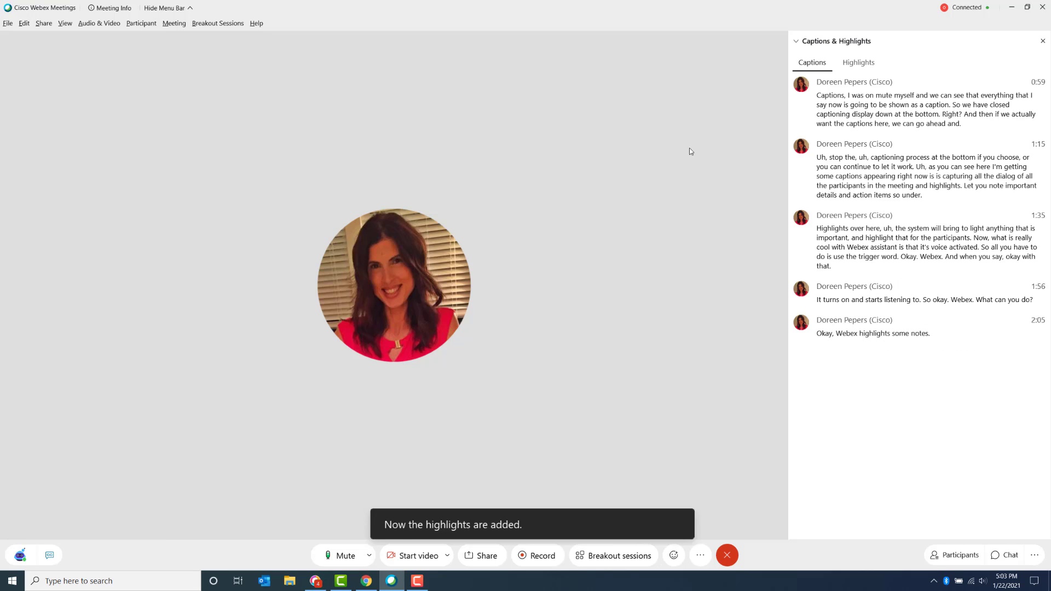
{"action": "mouse_move", "coordinate": [840, 241]}
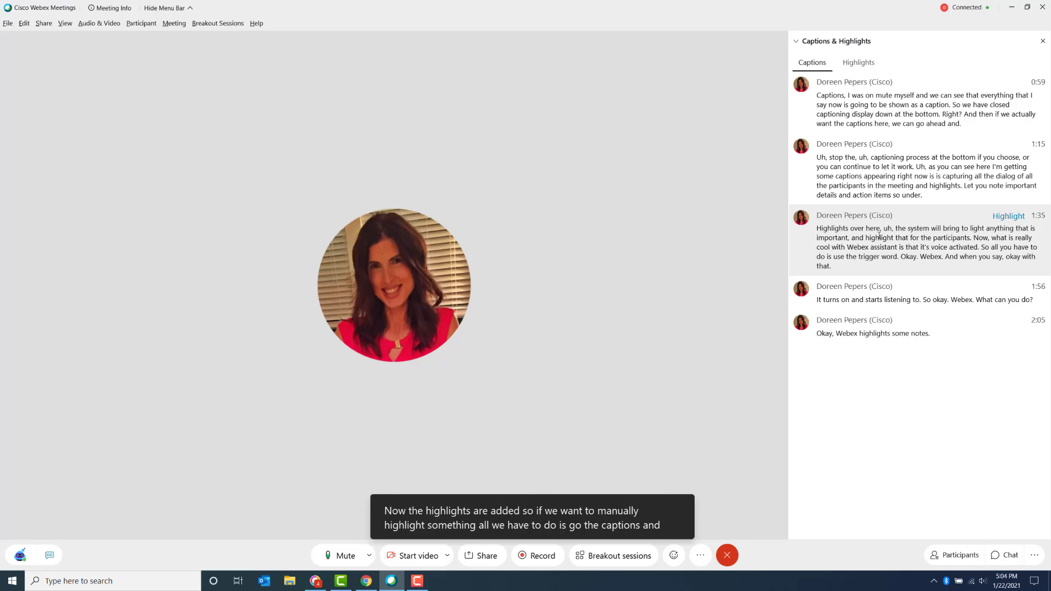
{"action": "left_click", "coordinate": [1010, 218]}
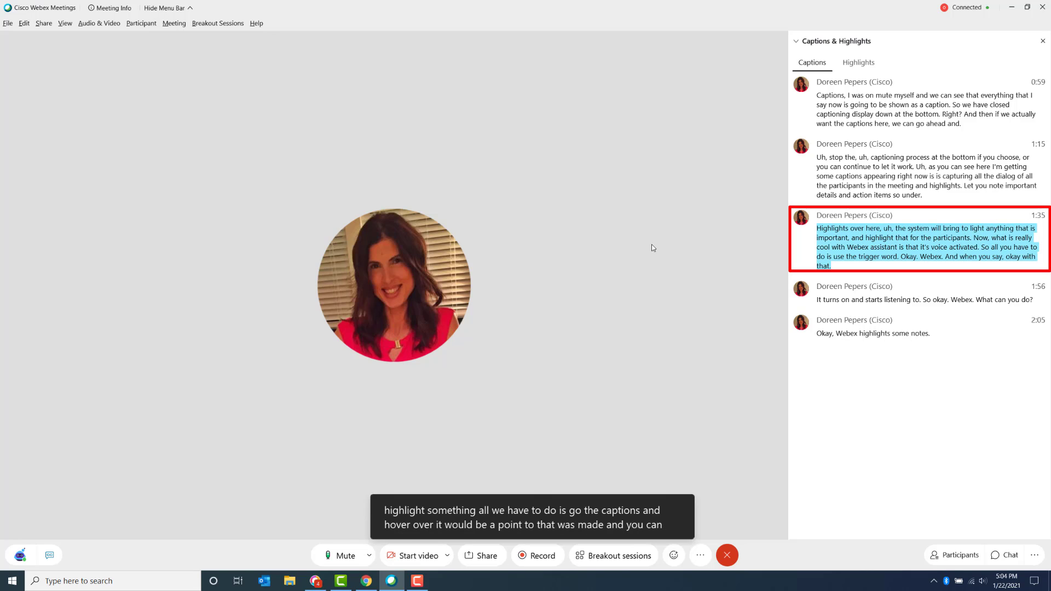